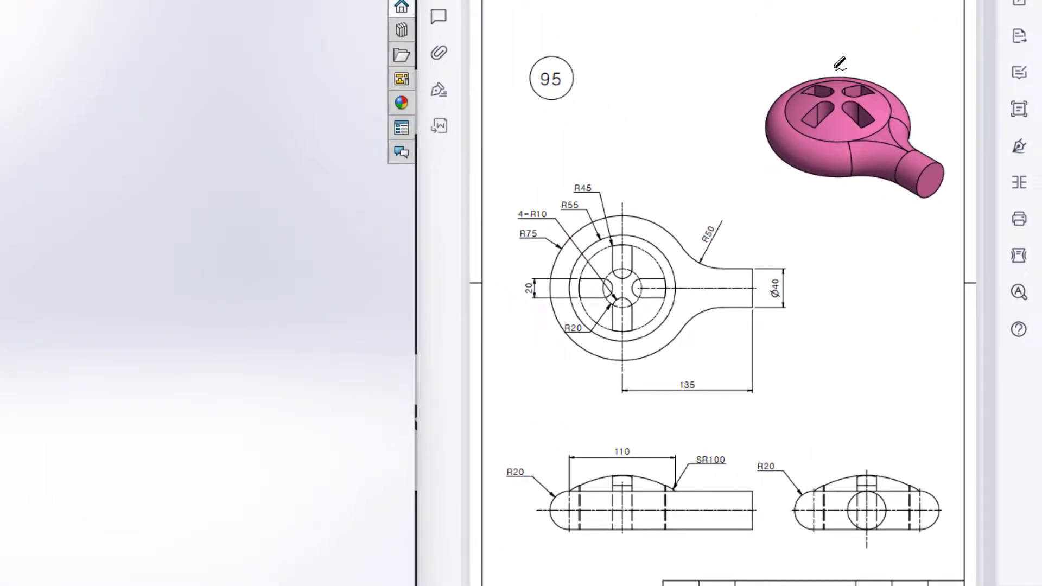
Step: Circle the 3D model and the top, front and side views in red, then erase those loops
{"action": "mouse_move", "coordinate": [836, 66]}
{"action": "left_mouse_down"}
{"action": "mouse_move", "coordinate": [805, 53]}
{"action": "mouse_move", "coordinate": [883, 205]}
{"action": "mouse_move", "coordinate": [806, 53]}
{"action": "mouse_move", "coordinate": [759, 218]}
{"action": "left_mouse_up"}
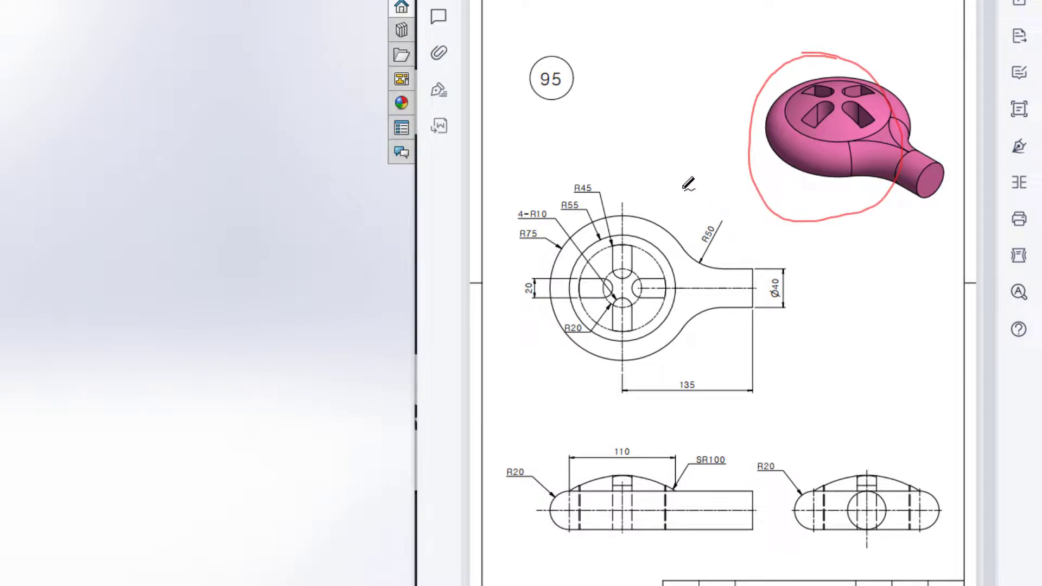
{"action": "mouse_move", "coordinate": [669, 182]}
{"action": "left_mouse_down"}
{"action": "mouse_move", "coordinate": [586, 194]}
{"action": "mouse_move", "coordinate": [580, 307]}
{"action": "mouse_move", "coordinate": [731, 305]}
{"action": "mouse_move", "coordinate": [663, 254]}
{"action": "left_mouse_up"}
{"action": "mouse_move", "coordinate": [684, 424]}
{"action": "left_mouse_down"}
{"action": "mouse_move", "coordinate": [624, 422]}
{"action": "mouse_move", "coordinate": [575, 503]}
{"action": "mouse_move", "coordinate": [700, 477]}
{"action": "mouse_move", "coordinate": [661, 452]}
{"action": "left_mouse_up"}
{"action": "mouse_move", "coordinate": [868, 446]}
{"action": "left_mouse_down"}
{"action": "mouse_move", "coordinate": [894, 516]}
{"action": "mouse_move", "coordinate": [876, 446]}
{"action": "left_mouse_up"}
{"action": "key", "text": "ctrl+z"}
{"action": "key", "text": "e"}
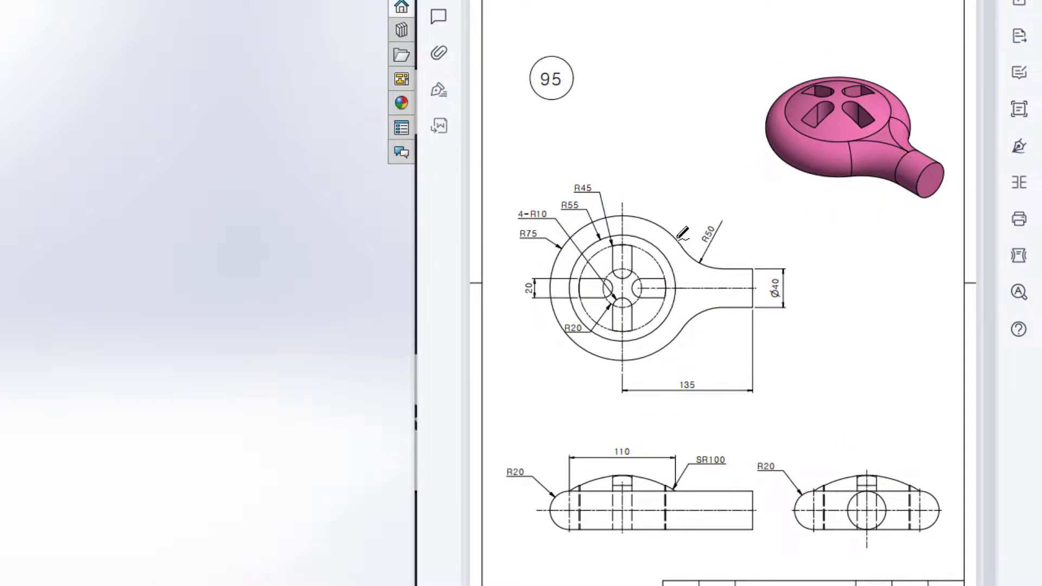
Step: Mark R75, the outer arc, the centreline to the shaft end, and R50 in red
{"action": "mouse_move", "coordinate": [543, 226]}
{"action": "left_mouse_down"}
{"action": "mouse_move", "coordinate": [516, 226]}
{"action": "mouse_move", "coordinate": [527, 246]}
{"action": "mouse_move", "coordinate": [548, 224]}
{"action": "left_mouse_up"}
{"action": "mouse_move", "coordinate": [675, 234]}
{"action": "left_mouse_down"}
{"action": "mouse_move", "coordinate": [639, 217]}
{"action": "mouse_move", "coordinate": [602, 220]}
{"action": "mouse_move", "coordinate": [564, 248]}
{"action": "mouse_move", "coordinate": [552, 287]}
{"action": "mouse_move", "coordinate": [560, 350]}
{"action": "mouse_move", "coordinate": [596, 365]}
{"action": "mouse_move", "coordinate": [670, 349]}
{"action": "mouse_move", "coordinate": [690, 266]}
{"action": "mouse_move", "coordinate": [663, 218]}
{"action": "left_mouse_up"}
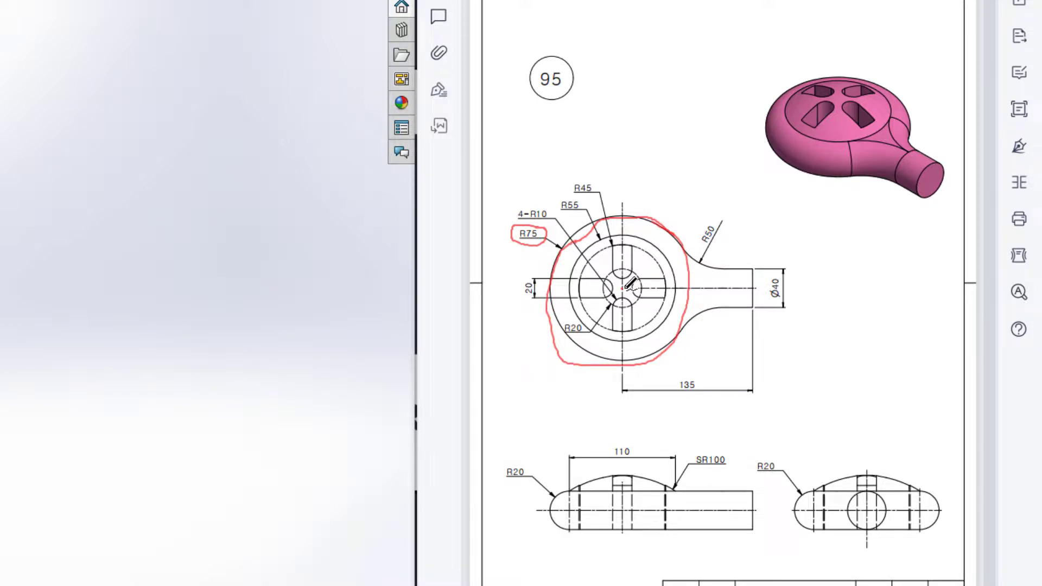
{"action": "mouse_move", "coordinate": [641, 288]}
{"action": "left_mouse_down"}
{"action": "mouse_move", "coordinate": [752, 287]}
{"action": "mouse_move", "coordinate": [771, 269]}
{"action": "mouse_move", "coordinate": [767, 291]}
{"action": "mouse_move", "coordinate": [790, 301]}
{"action": "mouse_move", "coordinate": [790, 268]}
{"action": "left_mouse_up"}
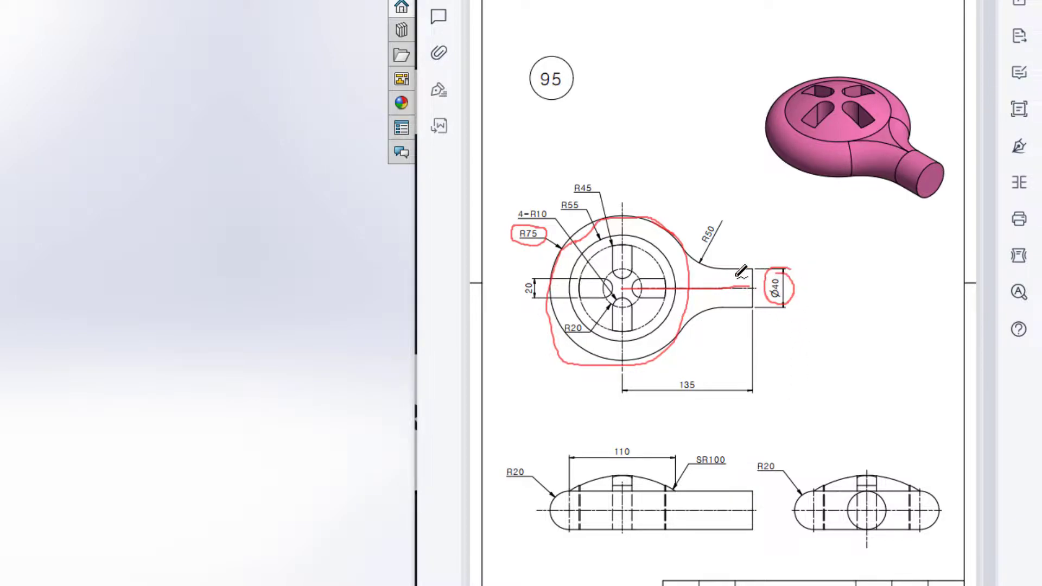
{"action": "left_click_drag", "start_coordinate": [727, 269], "coordinate": [733, 288]}
{"action": "mouse_move", "coordinate": [710, 218]}
{"action": "left_mouse_down"}
{"action": "mouse_move", "coordinate": [691, 228]}
{"action": "mouse_move", "coordinate": [694, 247]}
{"action": "mouse_move", "coordinate": [716, 249]}
{"action": "mouse_move", "coordinate": [700, 216]}
{"action": "left_mouse_up"}
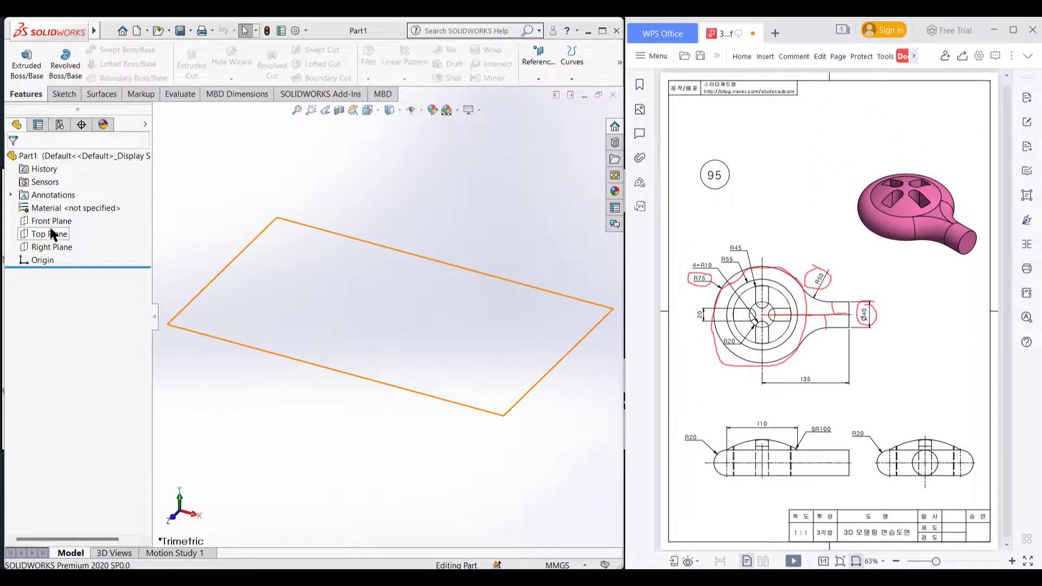
Step: Sketch a Ø150 circle (entered as 75*2) centred on the origin on the Top Plane
{"action": "left_click", "coordinate": [52, 234]}
{"action": "right_click", "coordinate": [54, 238]}
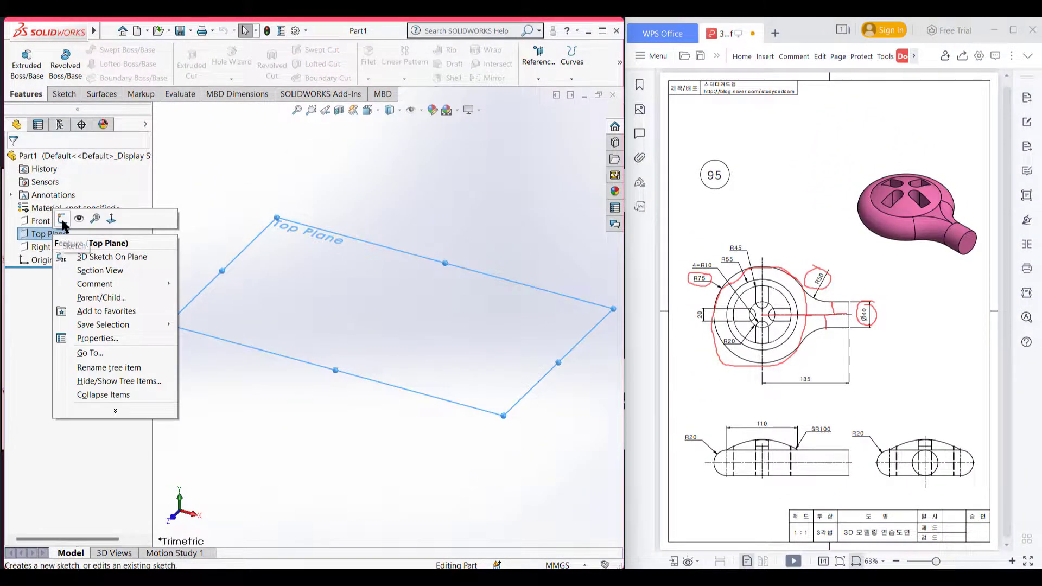
{"action": "left_click", "coordinate": [63, 218]}
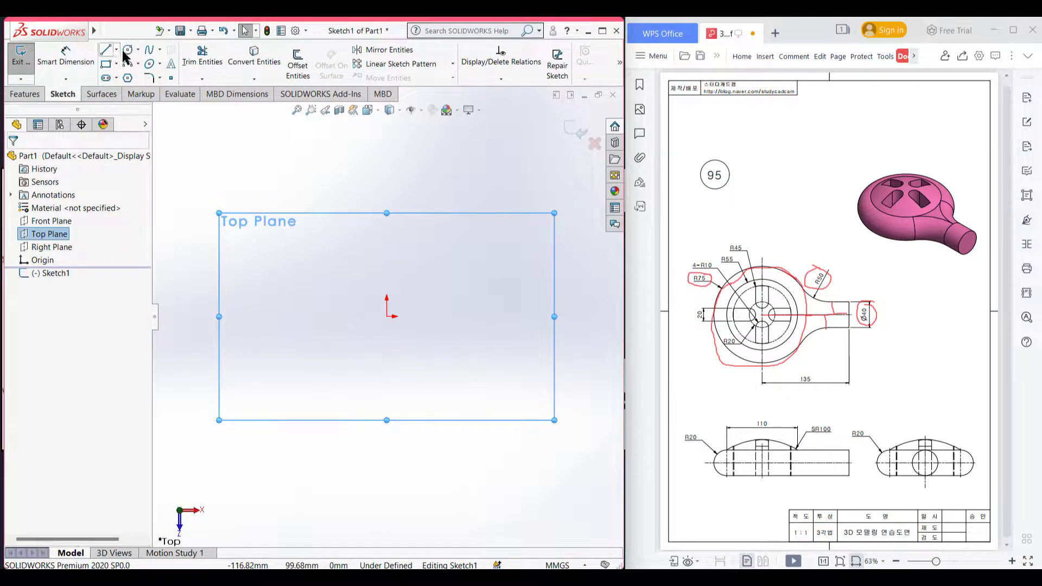
{"action": "left_click", "coordinate": [128, 50]}
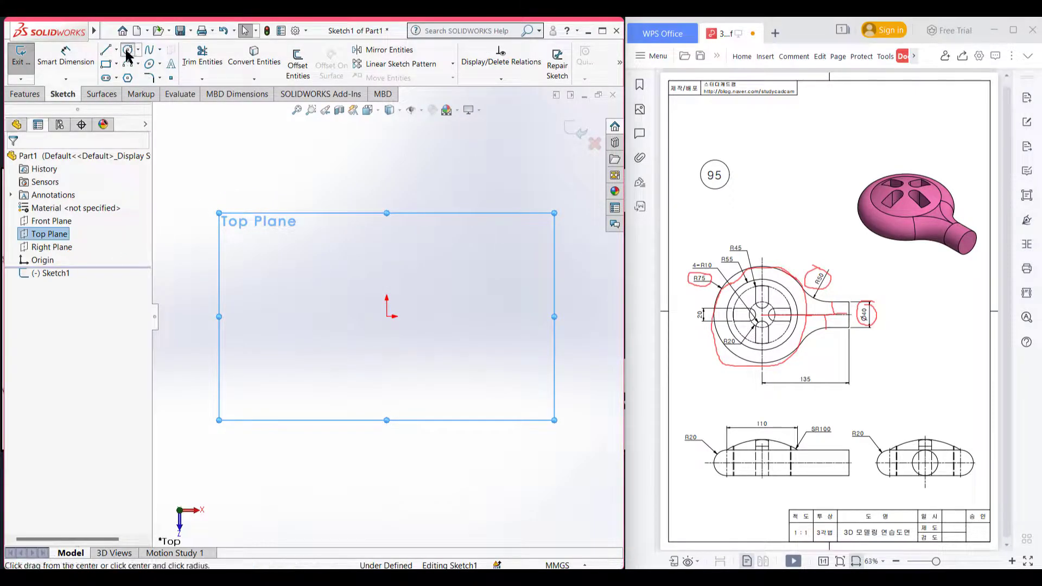
{"action": "left_click", "coordinate": [387, 317]}
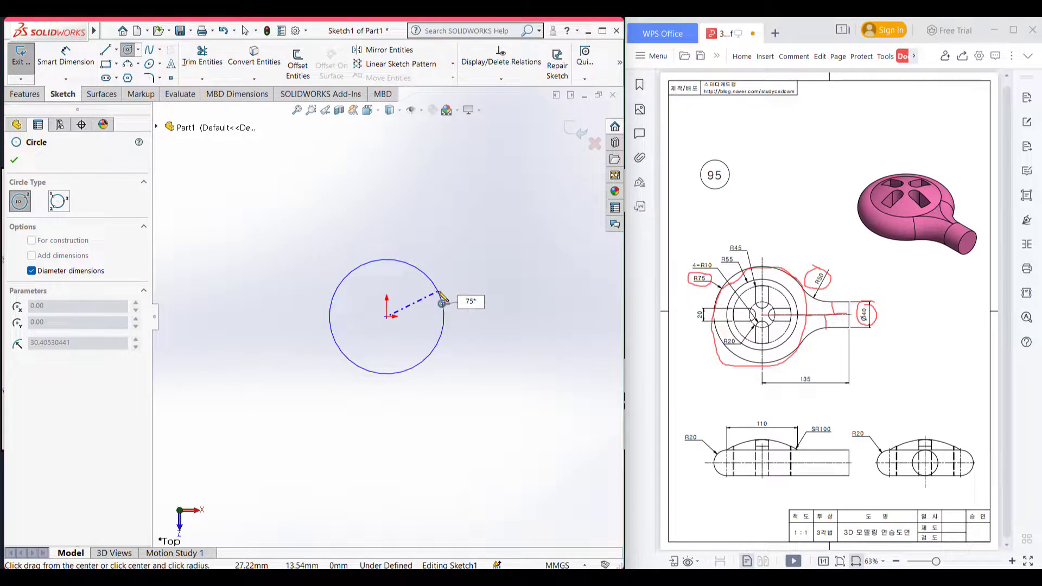
{"action": "type", "text": "75*2"}
{"action": "key", "text": "Return"}
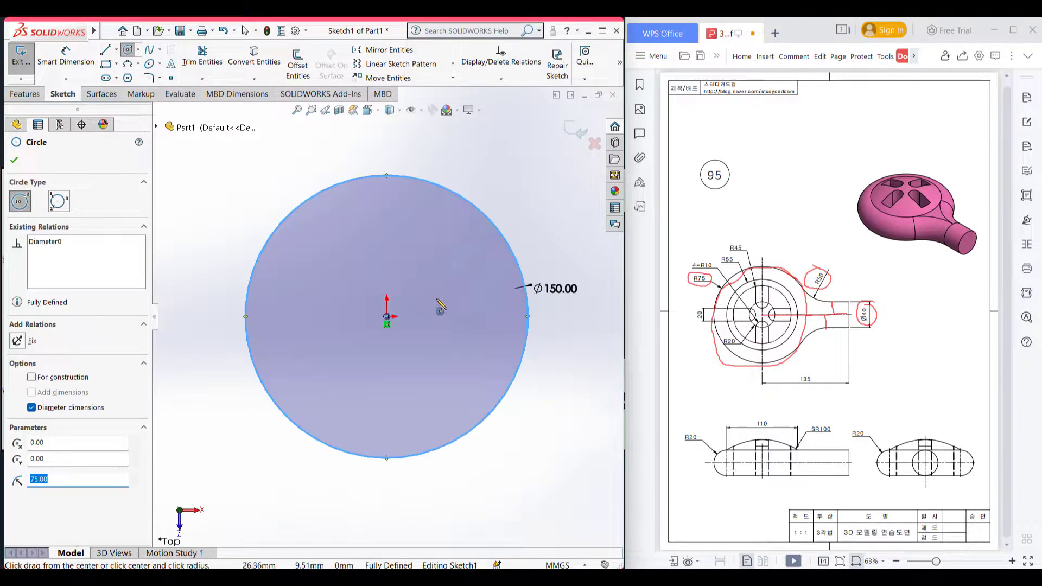
{"action": "left_click", "coordinate": [20, 159]}
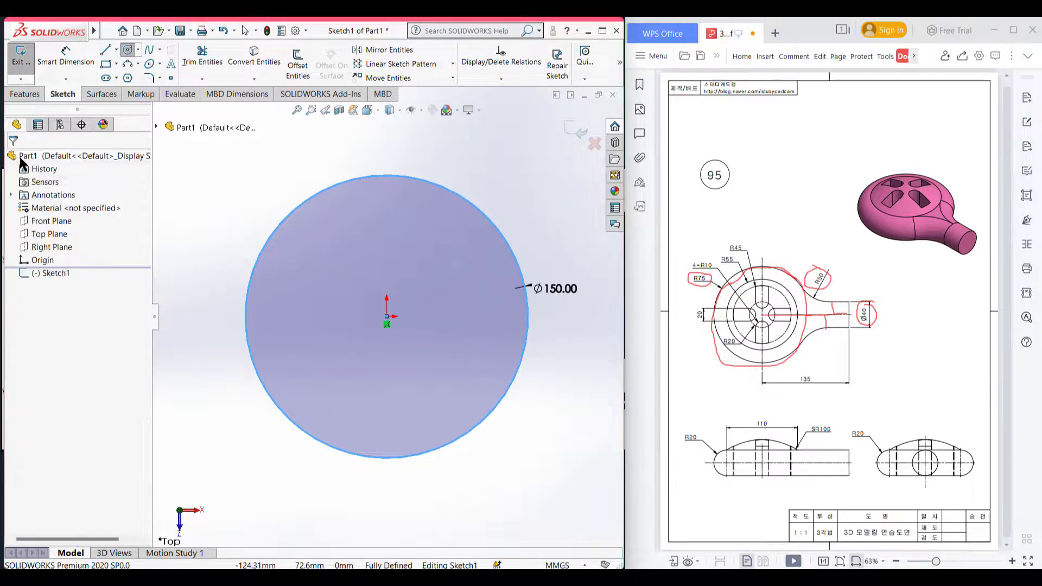
Step: Draw a horizontal centreline from the origin 135 to the right
{"action": "left_click", "coordinate": [115, 50]}
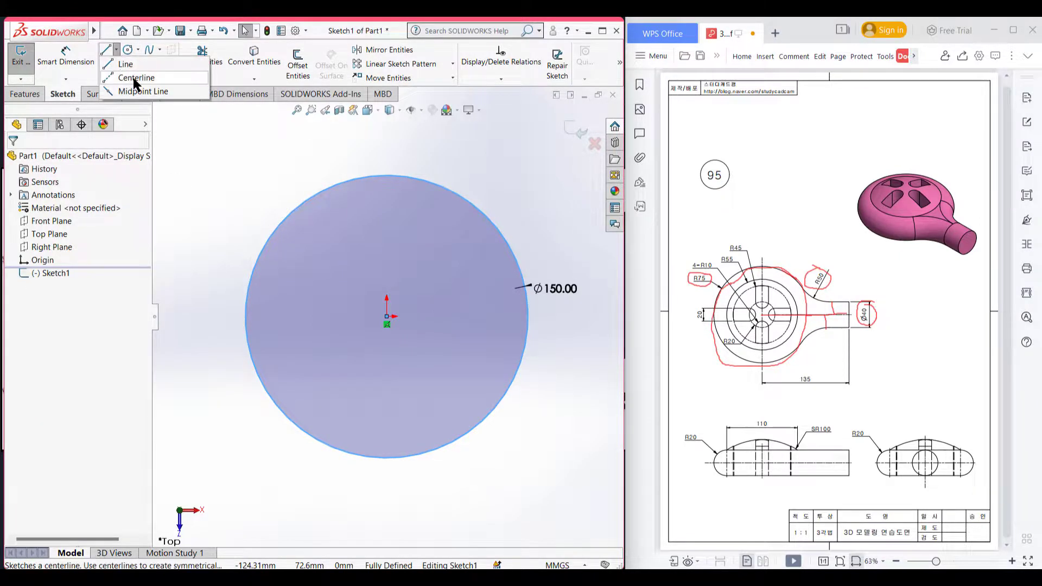
{"action": "left_click", "coordinate": [137, 78]}
{"action": "key", "text": "f"}
{"action": "left_click", "coordinate": [387, 317]}
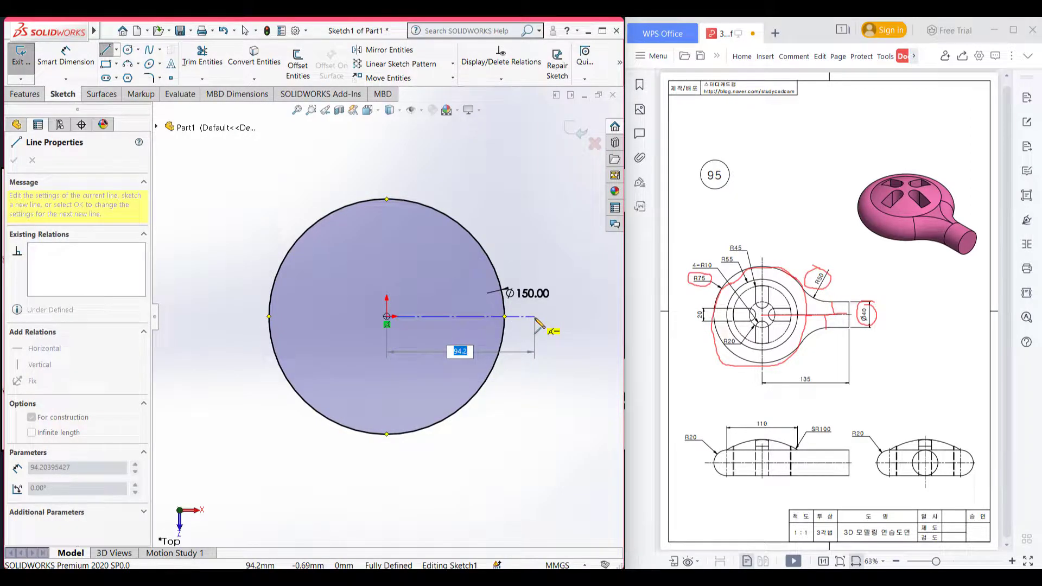
{"action": "left_click", "coordinate": [535, 317]}
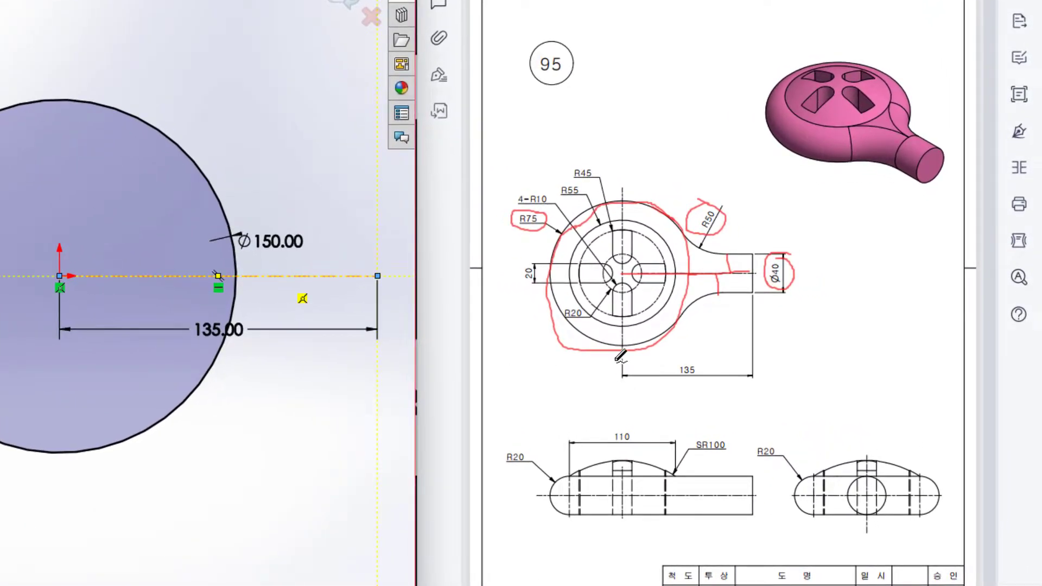
Step: Circle the drawing's 135 and mark the centre hole and shaft end in red, then end the centreline
{"action": "mouse_move", "coordinate": [707, 356]}
{"action": "left_mouse_down"}
{"action": "mouse_move", "coordinate": [655, 372]}
{"action": "mouse_move", "coordinate": [695, 388]}
{"action": "mouse_move", "coordinate": [695, 352]}
{"action": "left_mouse_up"}
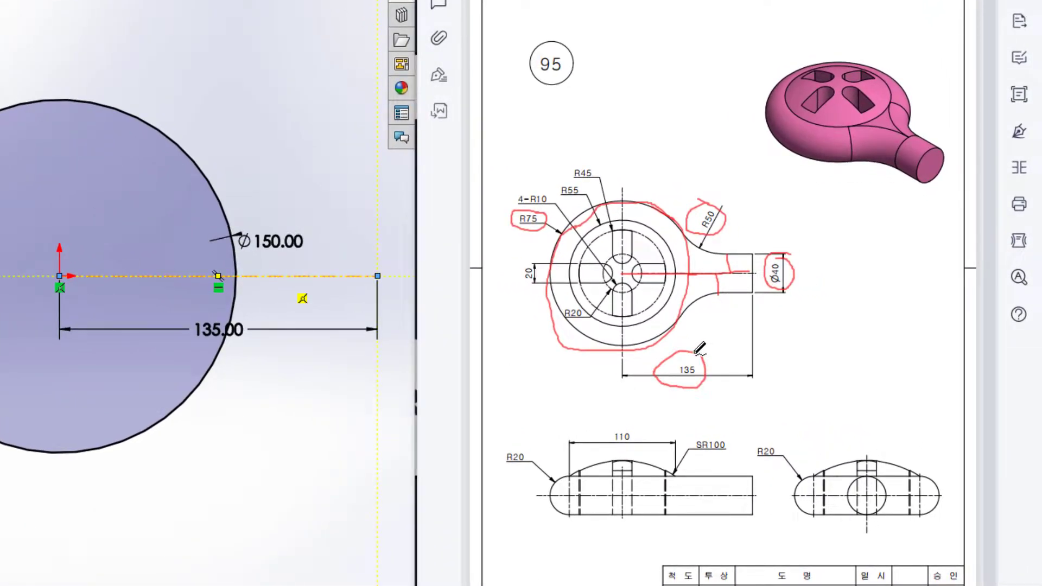
{"action": "left_click_drag", "start_coordinate": [620, 257], "coordinate": [620, 288]}
{"action": "left_click_drag", "start_coordinate": [748, 219], "coordinate": [752, 306]}
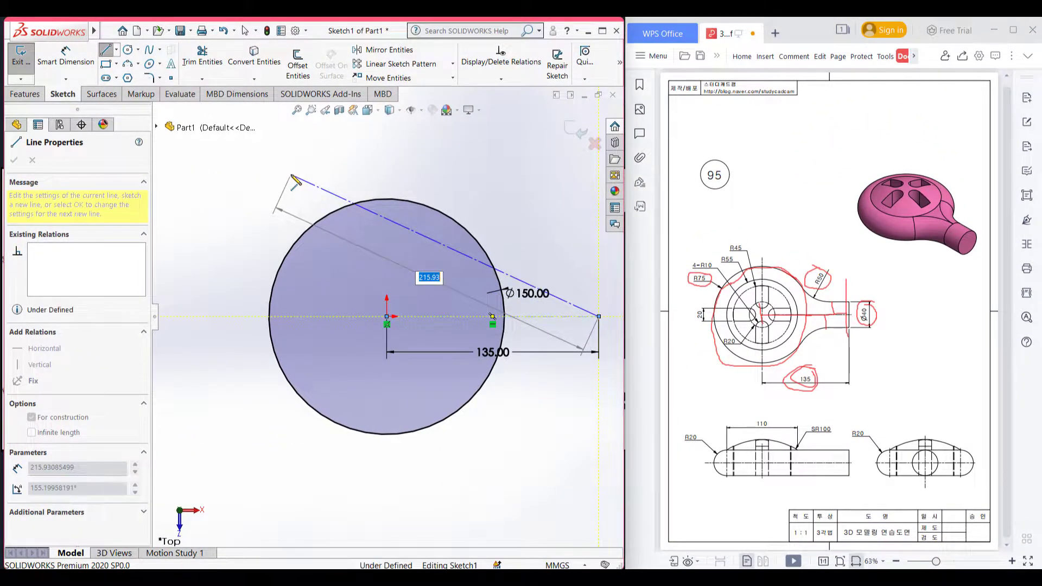
{"action": "key", "text": "Escape"}
{"action": "left_click", "coordinate": [14, 160]}
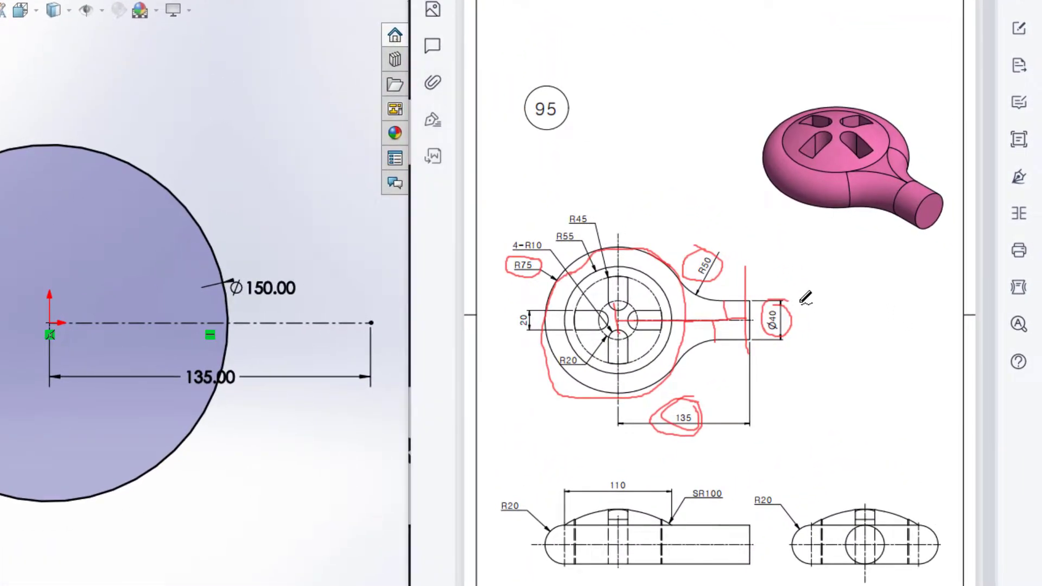
Step: Clear the red ink, then mark the shaft's Ø40, edges, centreline and end, noting 15 beside it
{"action": "key", "text": "ctrl+z"}
{"action": "key", "text": "ctrl+z"}
{"action": "key", "text": "ctrl+z"}
{"action": "key", "text": "ctrl+z"}
{"action": "key", "text": "ctrl+z"}
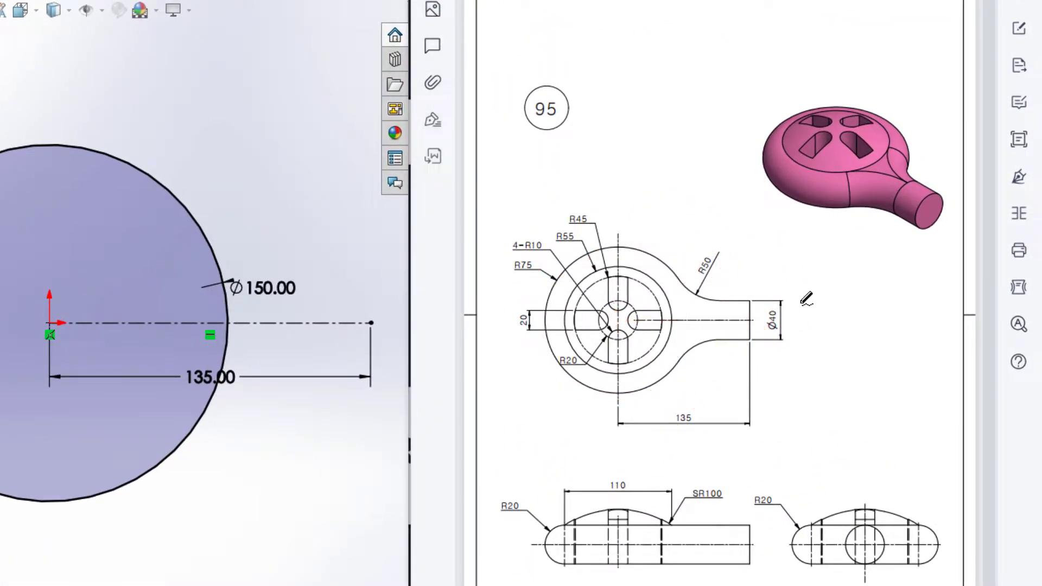
{"action": "left_click_drag", "start_coordinate": [745, 302], "coordinate": [743, 336]}
{"action": "mouse_move", "coordinate": [781, 309]}
{"action": "left_mouse_down"}
{"action": "mouse_move", "coordinate": [784, 335]}
{"action": "mouse_move", "coordinate": [785, 310]}
{"action": "left_mouse_up"}
{"action": "mouse_move", "coordinate": [685, 321]}
{"action": "left_mouse_down"}
{"action": "mouse_move", "coordinate": [730, 320]}
{"action": "mouse_move", "coordinate": [745, 299]}
{"action": "left_mouse_up"}
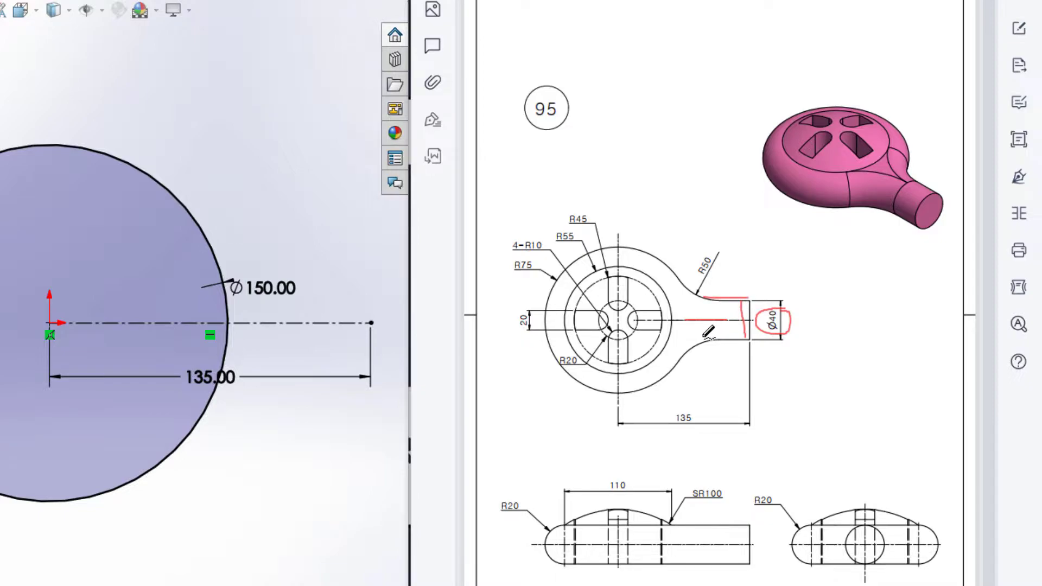
{"action": "left_click_drag", "start_coordinate": [701, 341], "coordinate": [756, 340]}
{"action": "left_click_drag", "start_coordinate": [715, 298], "coordinate": [716, 320]}
{"action": "left_click_drag", "start_coordinate": [724, 321], "coordinate": [722, 341]}
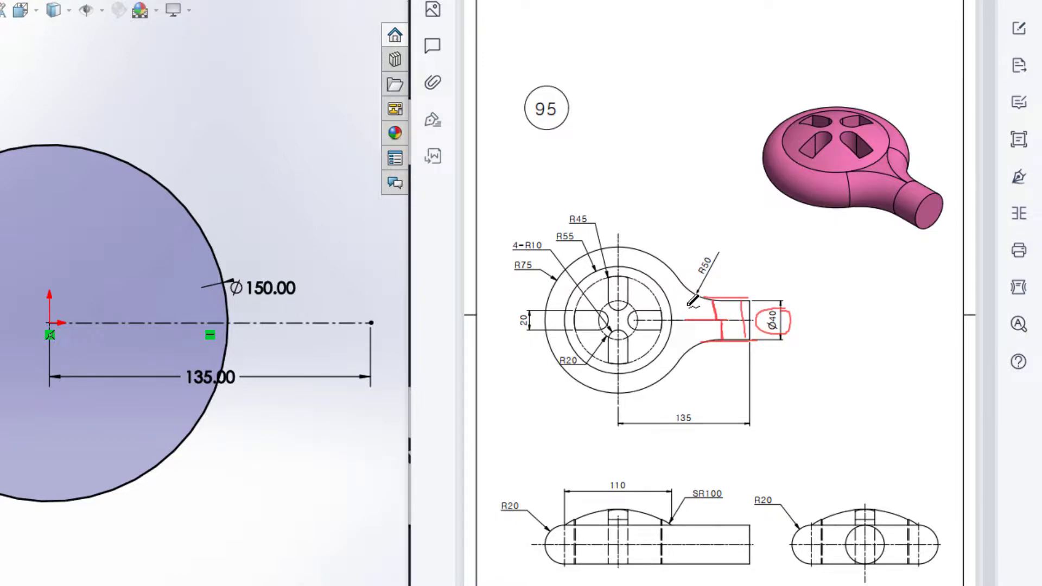
{"action": "mouse_move", "coordinate": [694, 310]}
{"action": "left_mouse_down"}
{"action": "mouse_move", "coordinate": [703, 302]}
{"action": "mouse_move", "coordinate": [711, 328]}
{"action": "mouse_move", "coordinate": [703, 324]}
{"action": "left_mouse_up"}
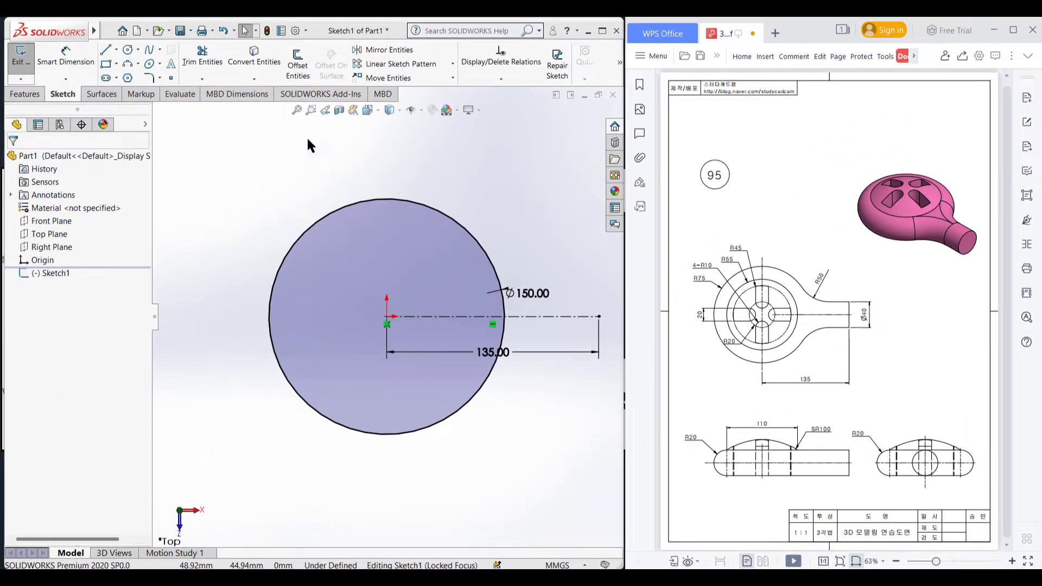
Step: Offset the centreline 20 mm bi-directionally to form the shaft edges
{"action": "left_click", "coordinate": [298, 64]}
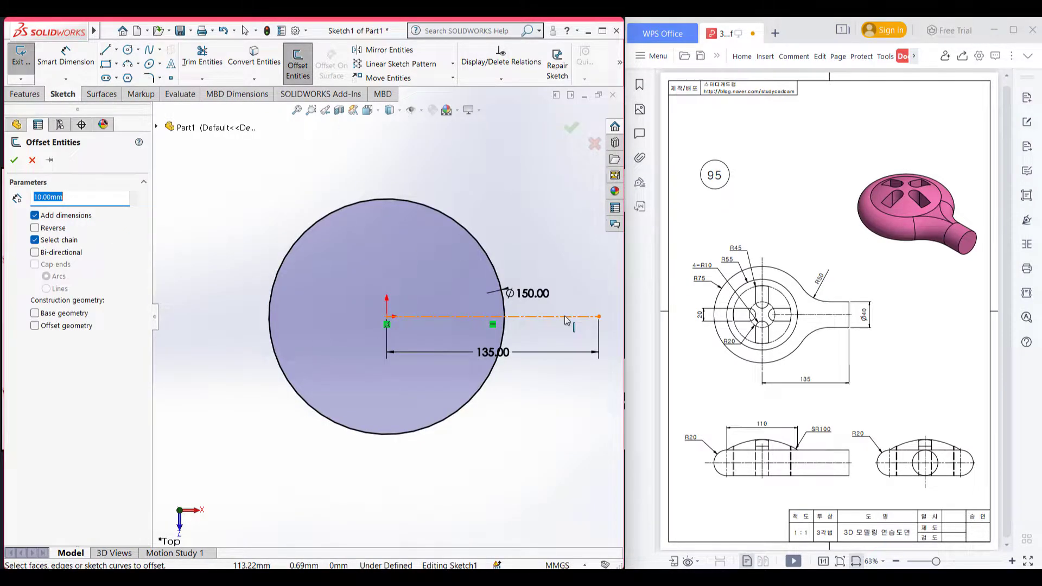
{"action": "type", "text": "20"}
{"action": "key", "text": "Return"}
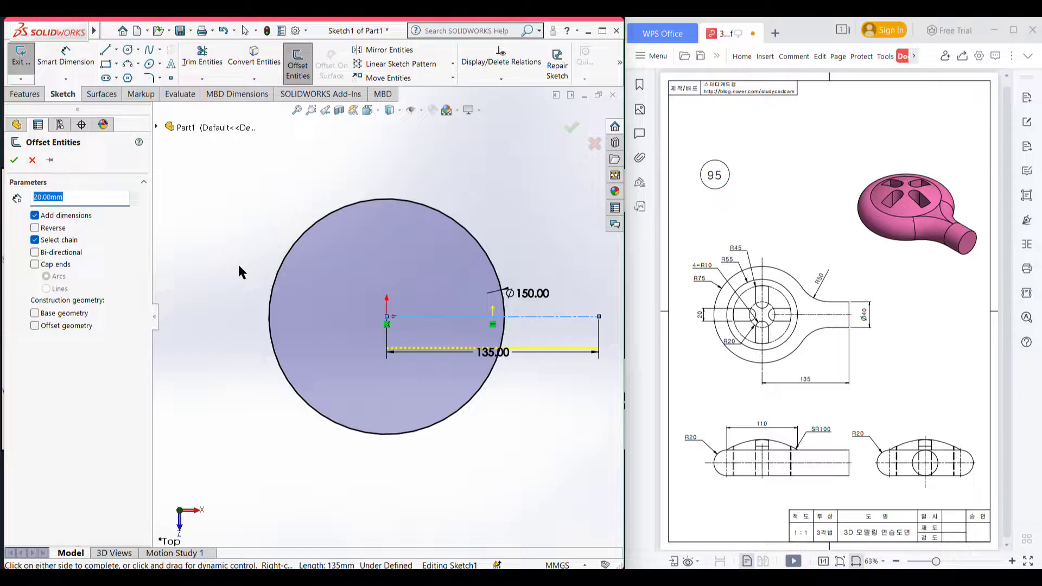
{"action": "left_click", "coordinate": [35, 253]}
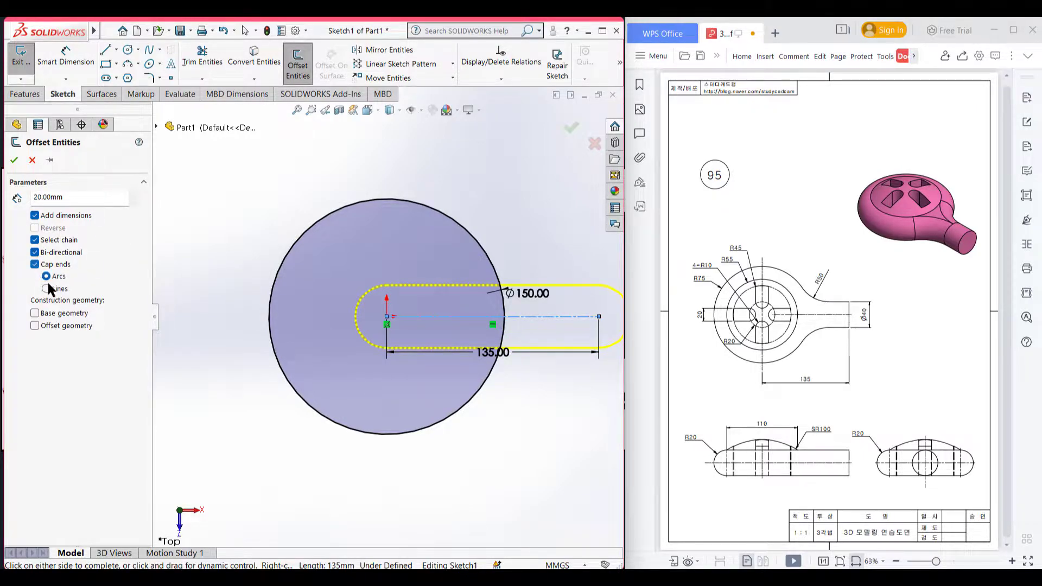
{"action": "left_click", "coordinate": [14, 160]}
Step: Trim away the circle arc and line segments inside the shaft outline
{"action": "right_click_drag", "start_coordinate": [274, 146], "coordinate": [239, 207]}
{"action": "mouse_move", "coordinate": [390, 252]}
{"action": "left_mouse_down"}
{"action": "mouse_move", "coordinate": [422, 324]}
{"action": "mouse_move", "coordinate": [389, 360]}
{"action": "left_mouse_up"}
{"action": "mouse_move", "coordinate": [384, 314]}
{"action": "left_mouse_down"}
{"action": "mouse_move", "coordinate": [516, 326]}
{"action": "mouse_move", "coordinate": [491, 325]}
{"action": "mouse_move", "coordinate": [480, 311]}
{"action": "mouse_move", "coordinate": [506, 302]}
{"action": "left_mouse_up"}
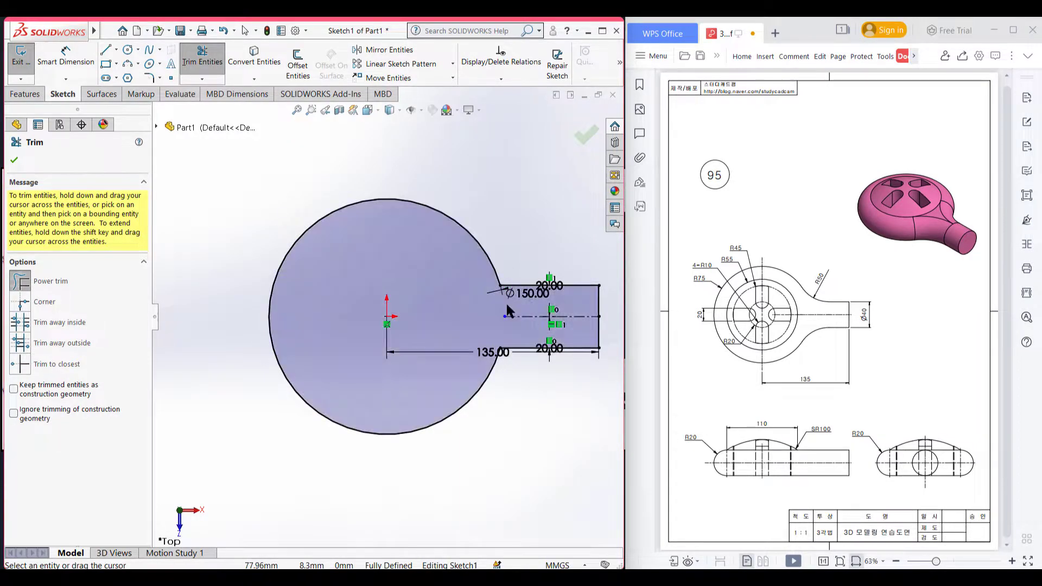
Step: Round both corners where the Ø150 circle meets the shaft with 50 mm sketch fillets
{"action": "left_click", "coordinate": [14, 159]}
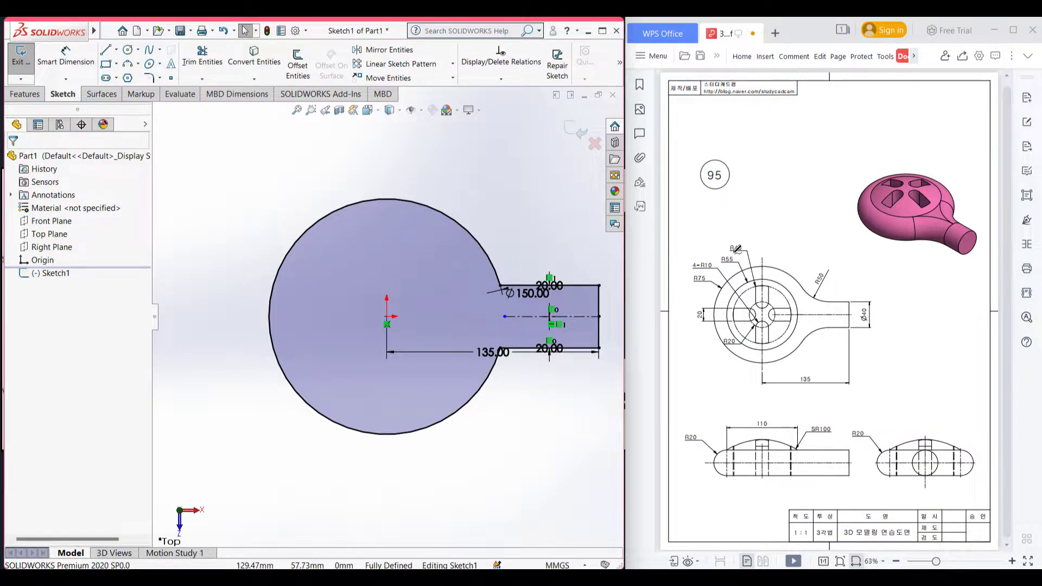
{"action": "left_click_drag", "start_coordinate": [821, 260], "coordinate": [843, 301]}
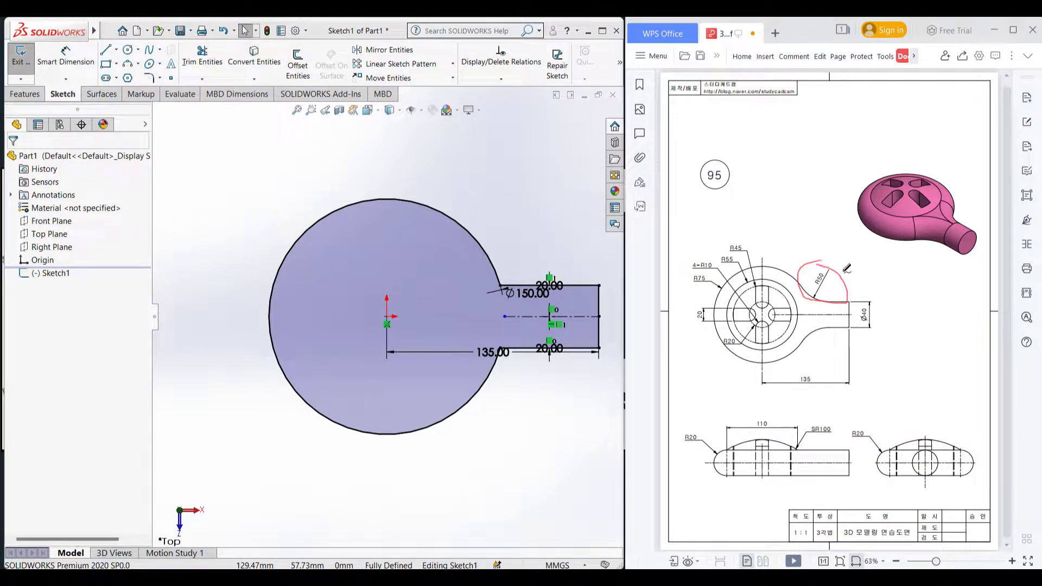
{"action": "left_click", "coordinate": [150, 77]}
{"action": "type", "text": "50"}
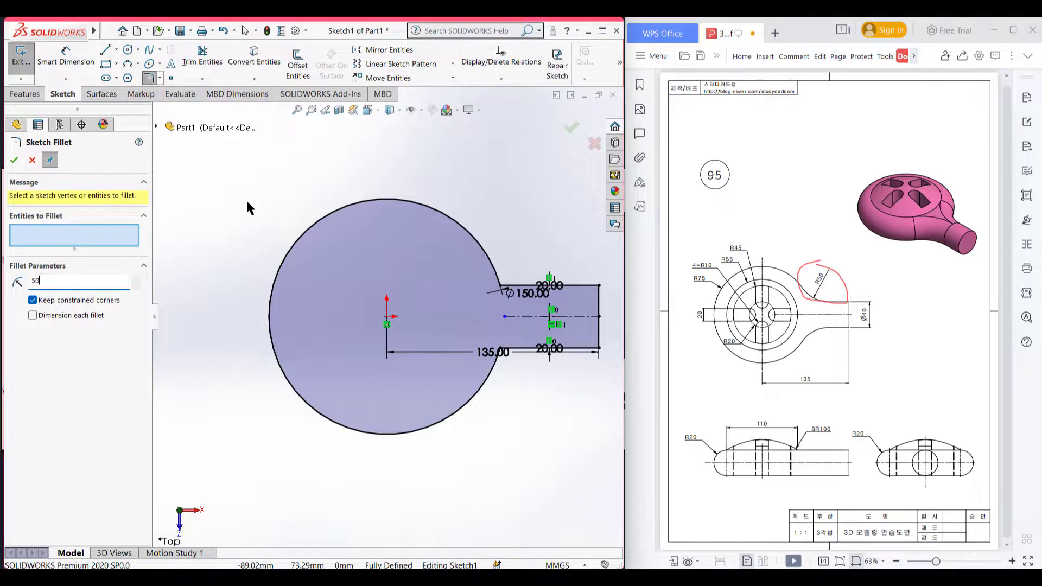
{"action": "left_click", "coordinate": [500, 286]}
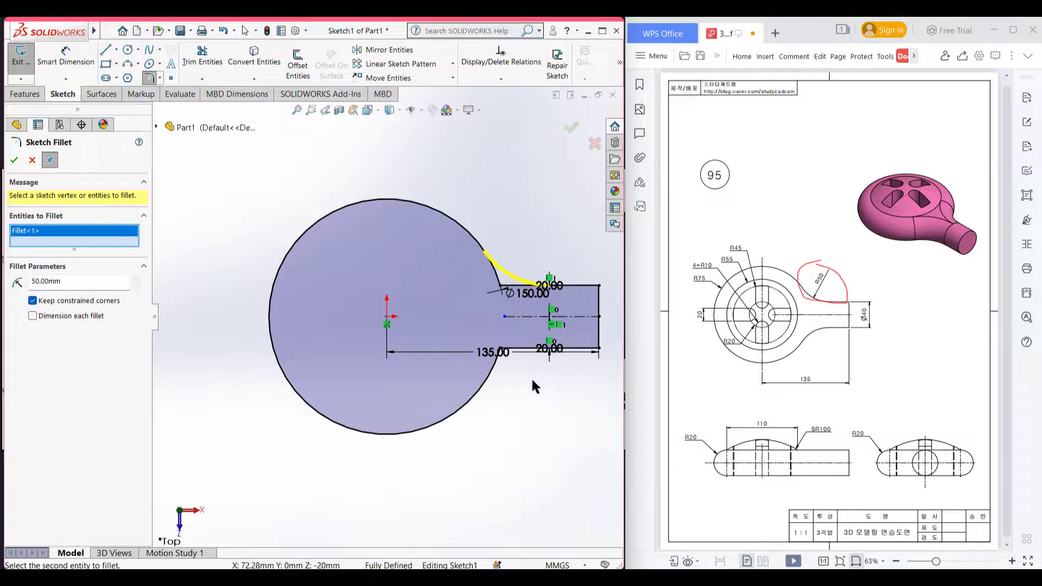
{"action": "left_click", "coordinate": [500, 348]}
{"action": "left_click", "coordinate": [14, 160]}
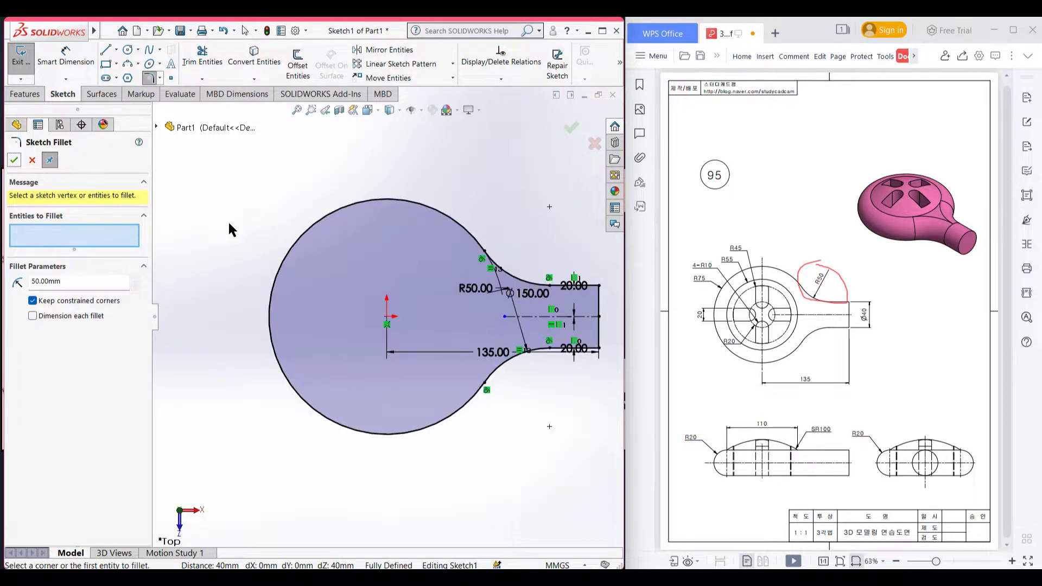
{"action": "left_click", "coordinate": [14, 160]}
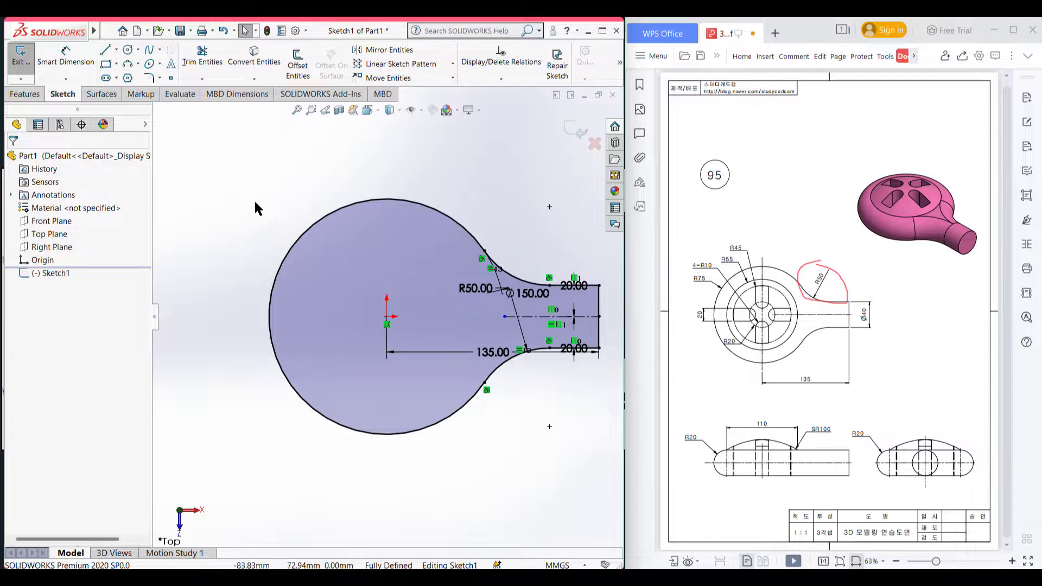
{"action": "key", "text": "ctrl+7"}
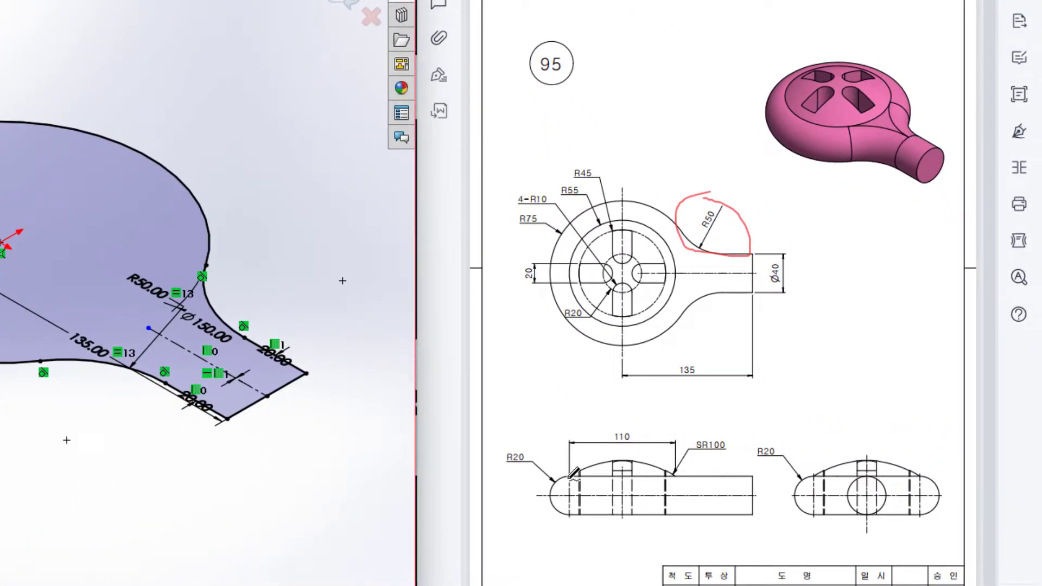
Step: Trace the R20 arc, circle its R20 label and draw a vertical stroke across the front view
{"action": "left_click_drag", "start_coordinate": [568, 475], "coordinate": [559, 479]}
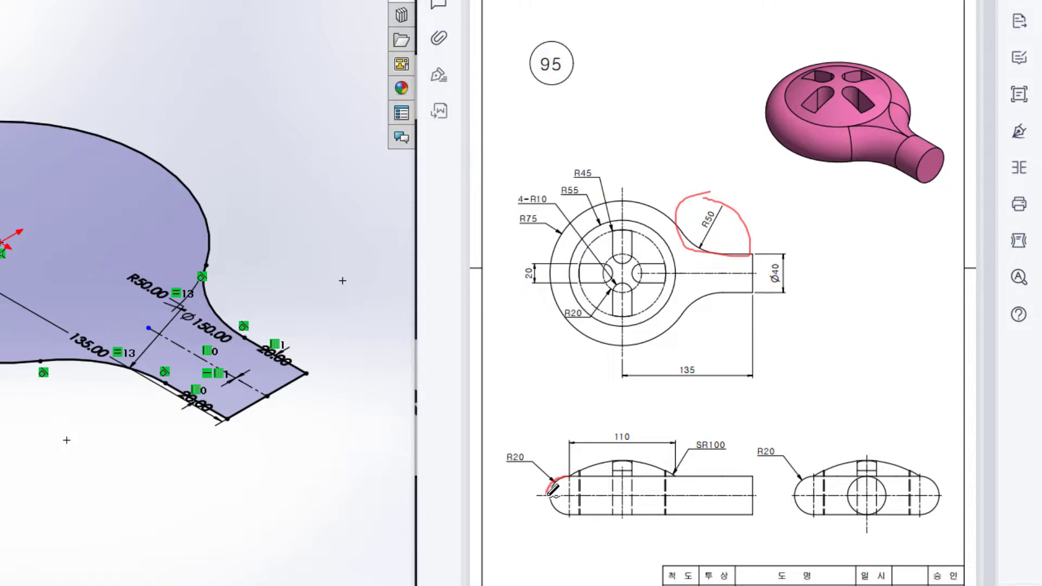
{"action": "mouse_move", "coordinate": [546, 450]}
{"action": "left_mouse_down"}
{"action": "mouse_move", "coordinate": [510, 441]}
{"action": "mouse_move", "coordinate": [496, 460]}
{"action": "mouse_move", "coordinate": [536, 468]}
{"action": "mouse_move", "coordinate": [524, 434]}
{"action": "left_mouse_up"}
{"action": "left_click_drag", "start_coordinate": [708, 475], "coordinate": [709, 516]}
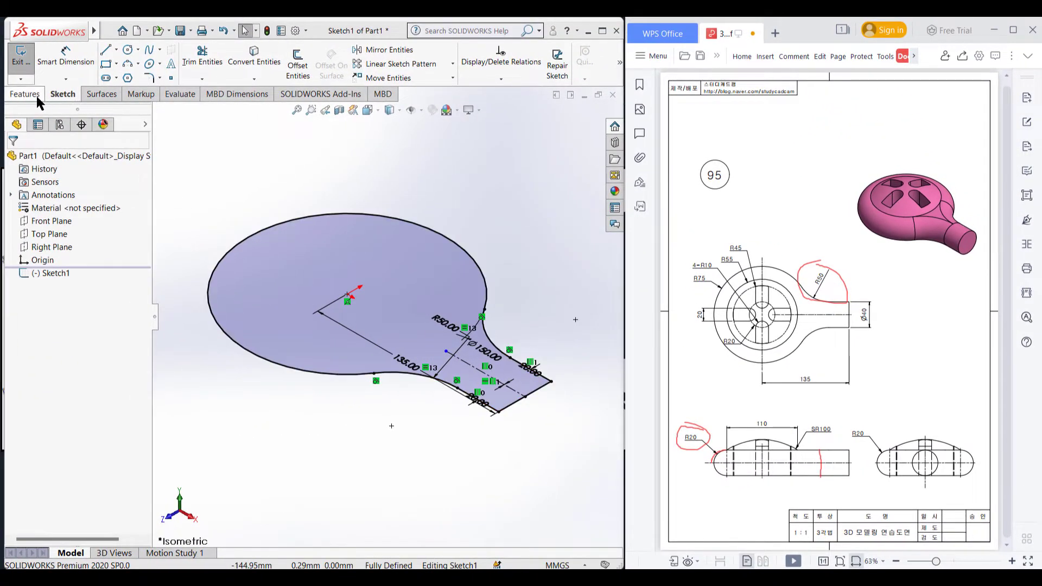
{"action": "left_click", "coordinate": [24, 94]}
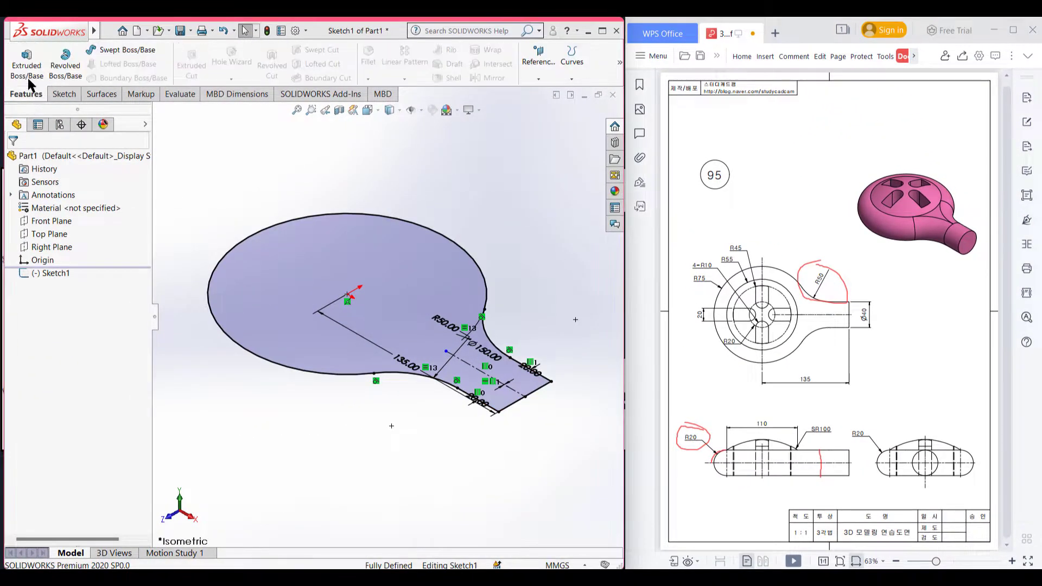
Step: Extrude the sketch Blind 20 mm in Direction 1 and 20 mm in Direction 2
{"action": "left_click", "coordinate": [25, 66]}
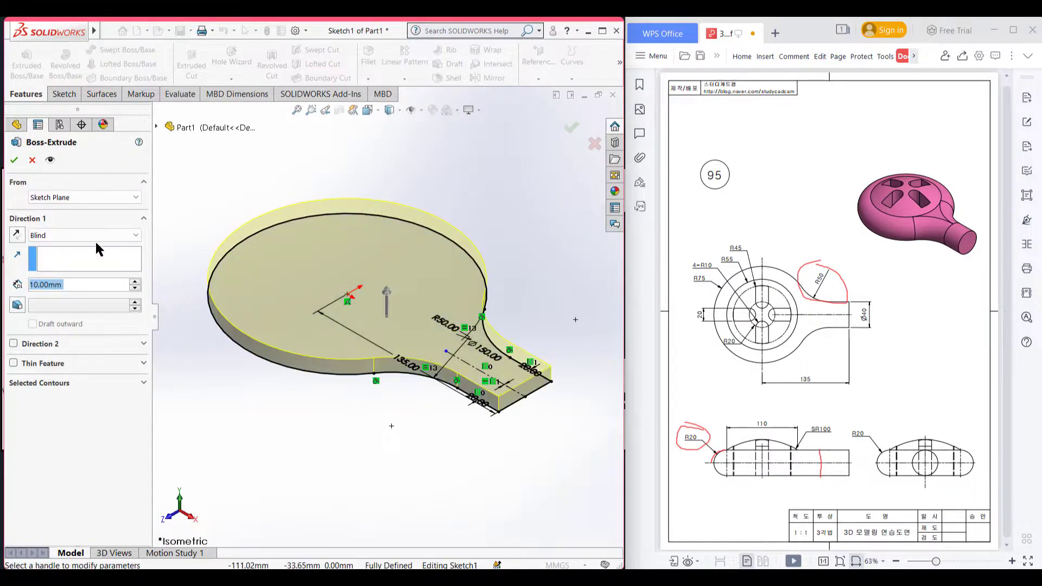
{"action": "type", "text": "20"}
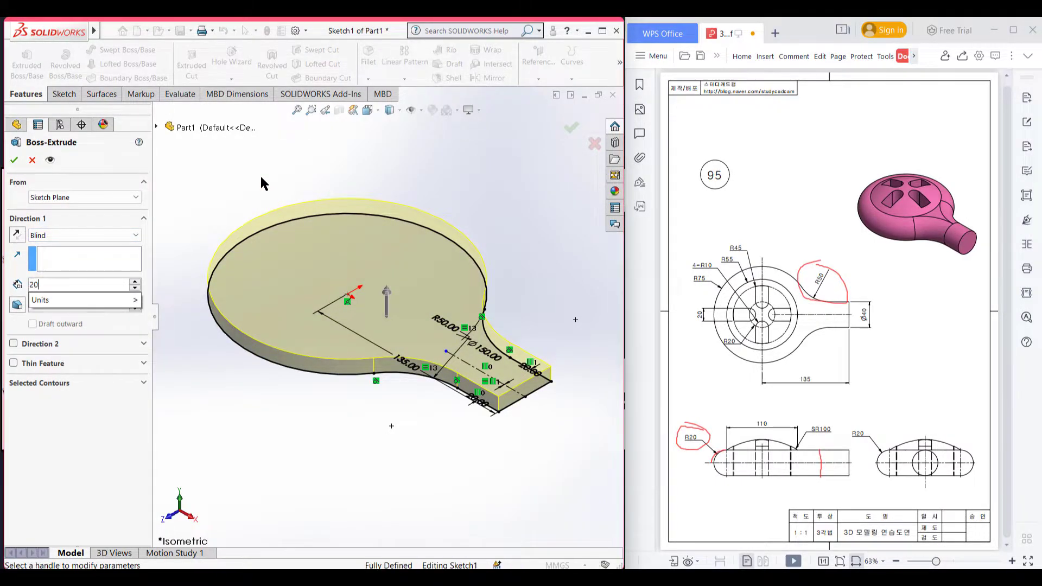
{"action": "key", "text": "Return"}
{"action": "left_click", "coordinate": [13, 343]}
{"action": "type", "text": "20"}
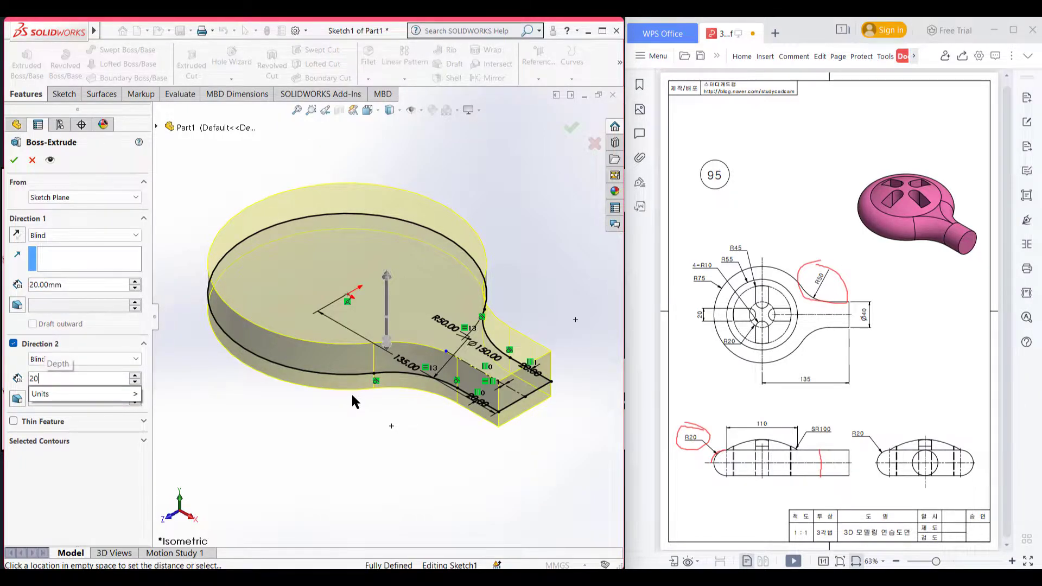
{"action": "key", "text": "Return"}
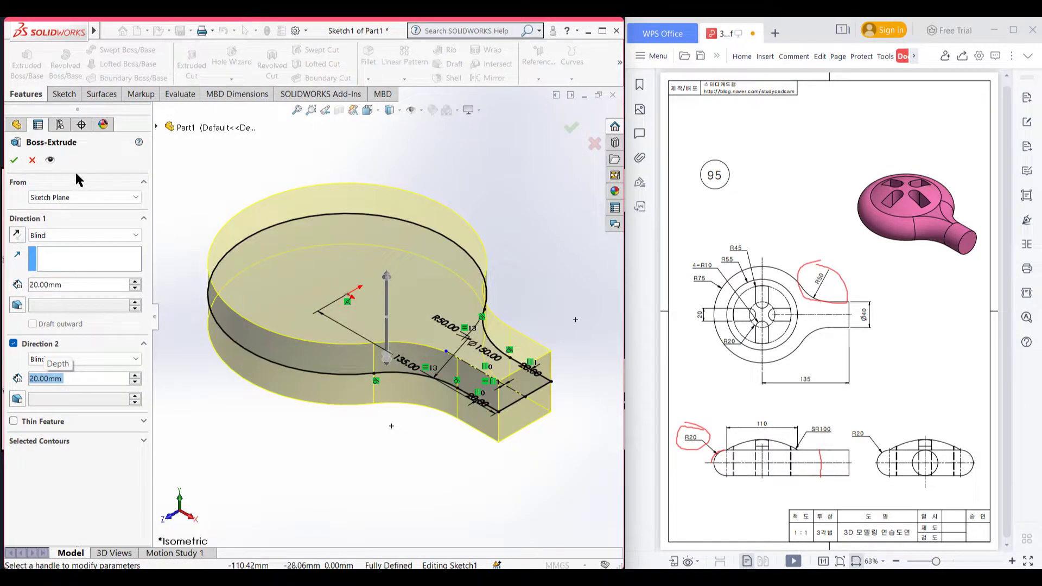
{"action": "left_click", "coordinate": [13, 159]}
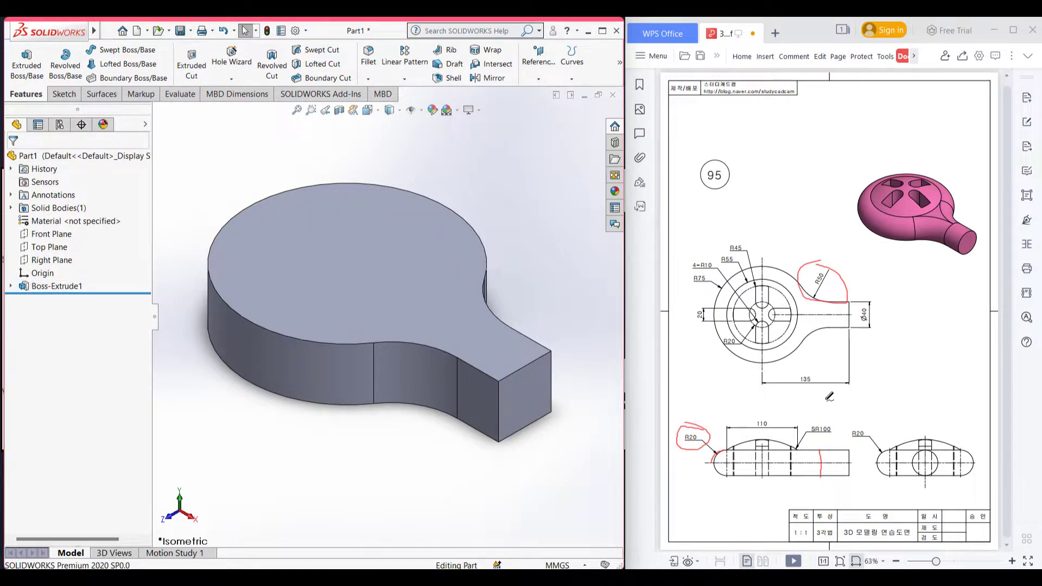
Step: Fillet the solid's top and bottom outer edges with a 20 mm radius
{"action": "mouse_move", "coordinate": [703, 419]}
{"action": "left_mouse_down"}
{"action": "mouse_move", "coordinate": [682, 426]}
{"action": "mouse_move", "coordinate": [681, 450]}
{"action": "mouse_move", "coordinate": [697, 416]}
{"action": "left_mouse_up"}
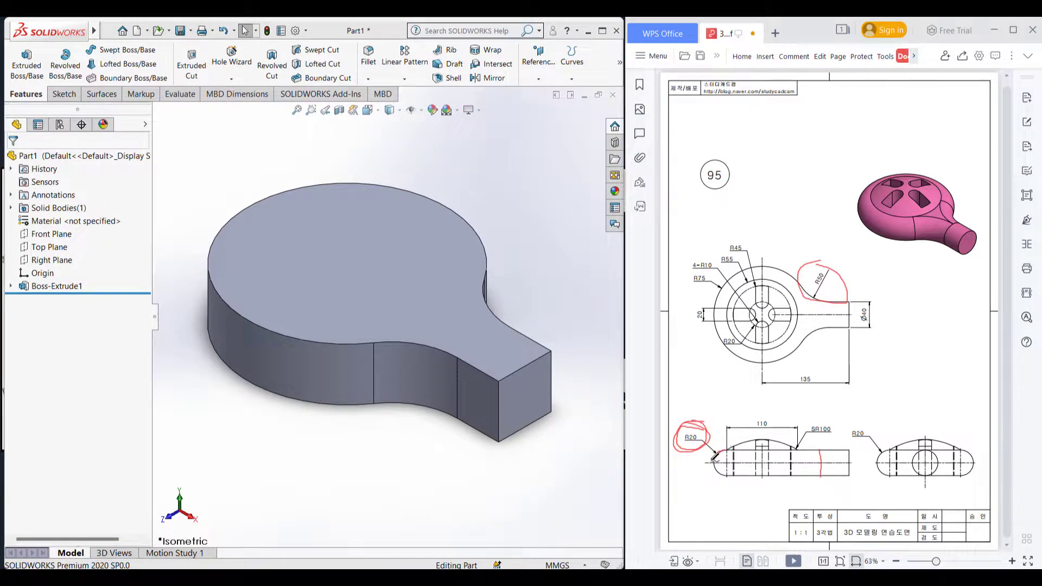
{"action": "left_click", "coordinate": [375, 65]}
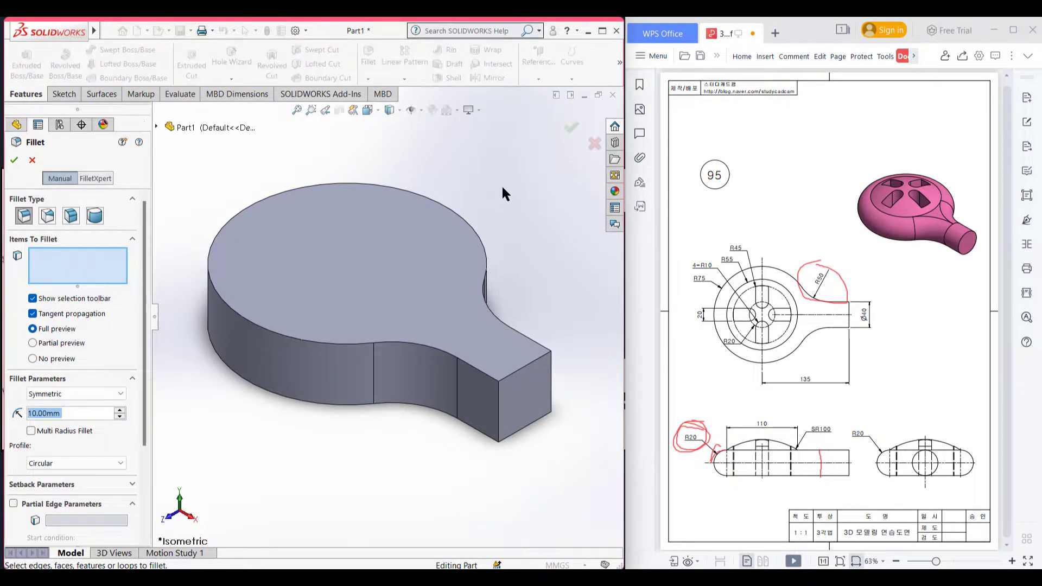
{"action": "type", "text": "20"}
{"action": "key", "text": "Return"}
{"action": "left_click", "coordinate": [347, 345]}
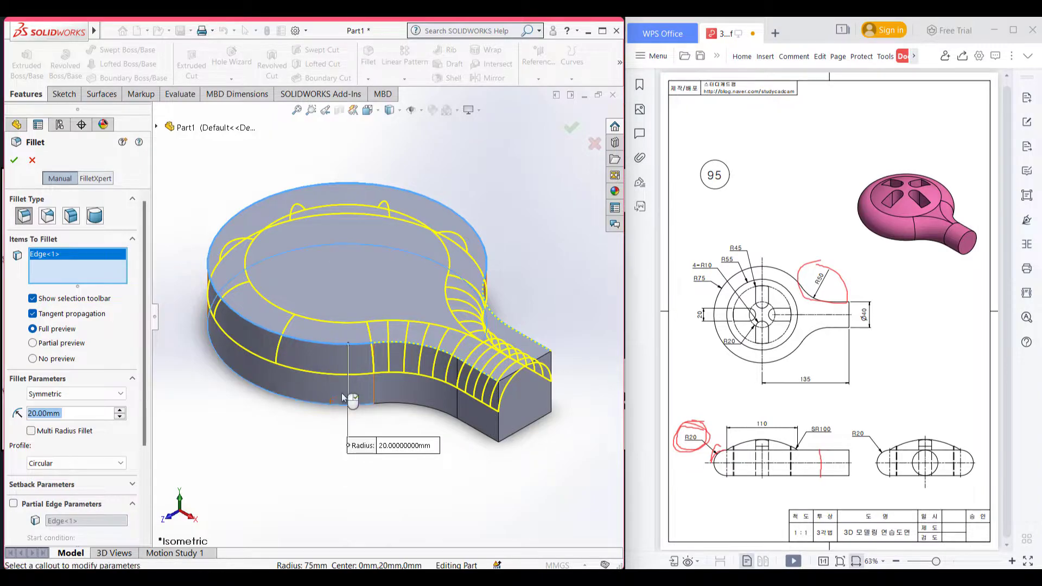
{"action": "left_click", "coordinate": [336, 402]}
{"action": "left_click", "coordinate": [14, 160]}
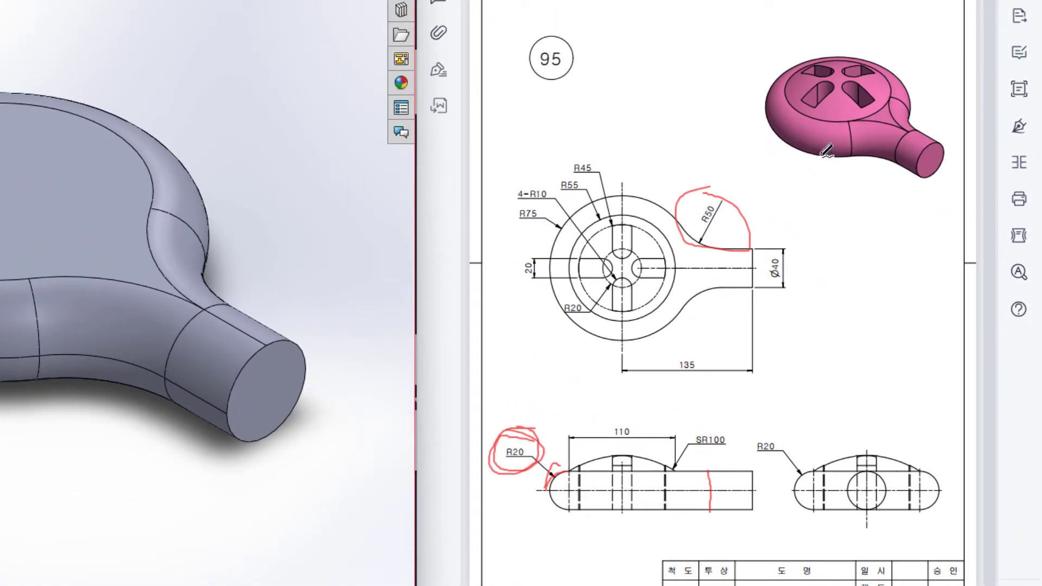
{"action": "mouse_move", "coordinate": [805, 39]}
{"action": "left_mouse_down"}
{"action": "mouse_move", "coordinate": [920, 93]}
{"action": "mouse_move", "coordinate": [772, 28]}
{"action": "left_mouse_up"}
{"action": "key", "text": "ctrl+z"}
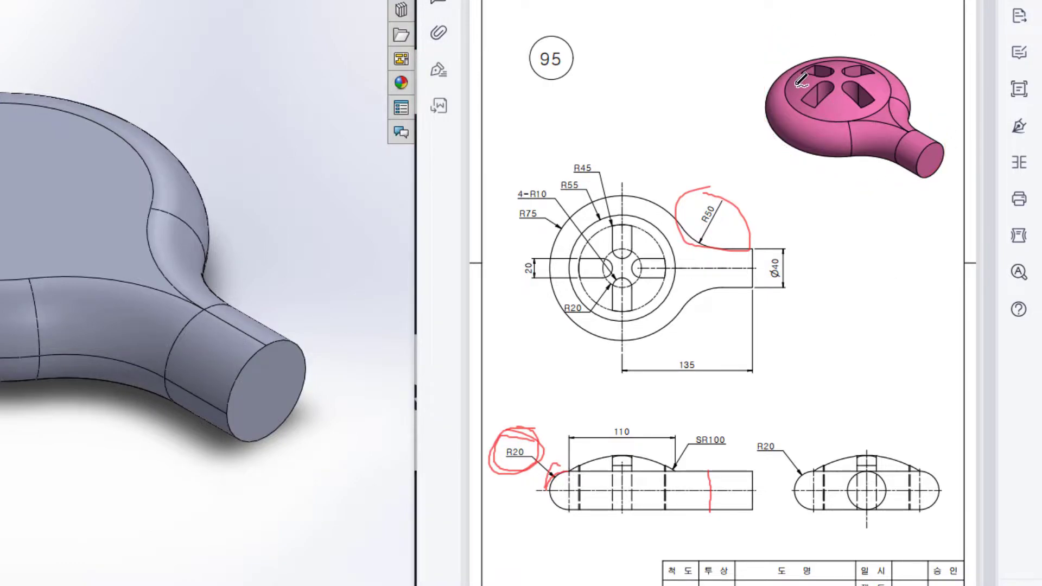
Step: Clear the old ink, briefly mark the SR100 dome and 110, then circle only the SR100 label
{"action": "key", "text": "ctrl+z"}
{"action": "key", "text": "ctrl+z"}
{"action": "key", "text": "ctrl+z"}
{"action": "key", "text": "ctrl+z"}
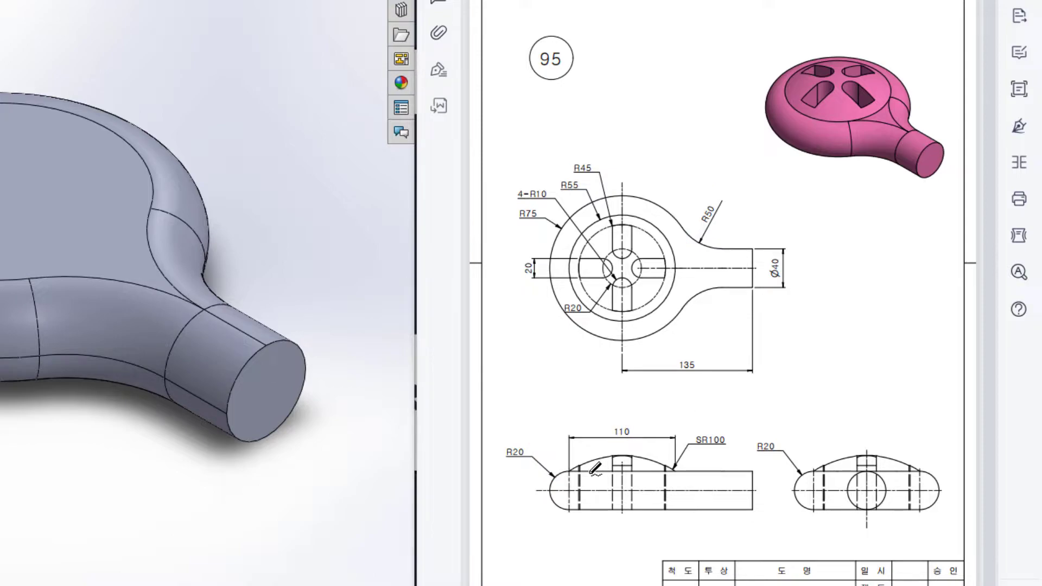
{"action": "left_click_drag", "start_coordinate": [589, 462], "coordinate": [639, 456]}
{"action": "left_click_drag", "start_coordinate": [579, 465], "coordinate": [569, 471]}
{"action": "left_click_drag", "start_coordinate": [688, 466], "coordinate": [678, 469]}
{"action": "mouse_move", "coordinate": [661, 398]}
{"action": "left_mouse_down"}
{"action": "mouse_move", "coordinate": [598, 434]}
{"action": "mouse_move", "coordinate": [649, 404]}
{"action": "left_mouse_up"}
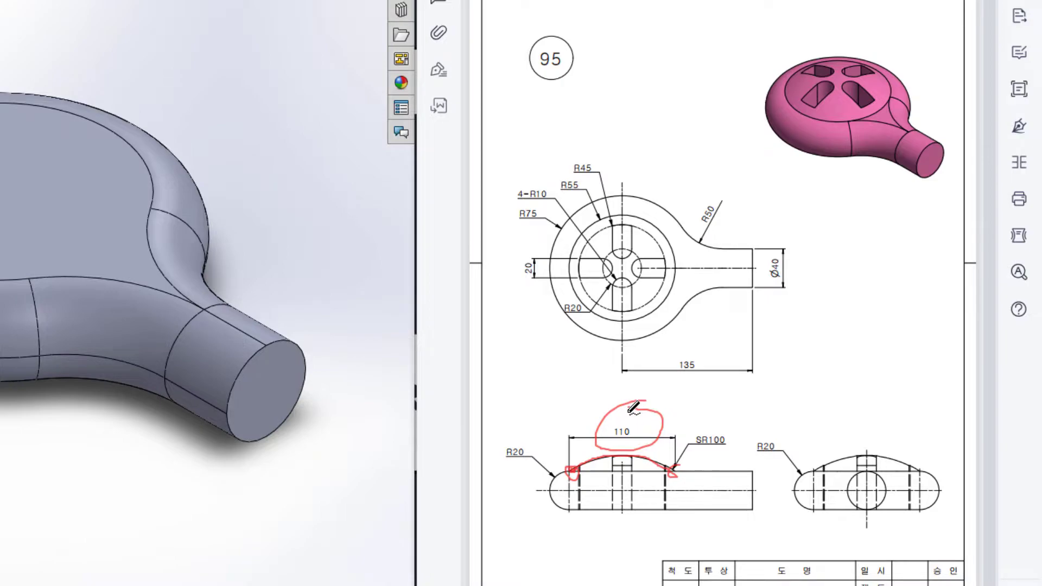
{"action": "key", "text": "ctrl+z"}
{"action": "key", "text": "ctrl+z"}
{"action": "key", "text": "ctrl+z"}
{"action": "key", "text": "ctrl+z"}
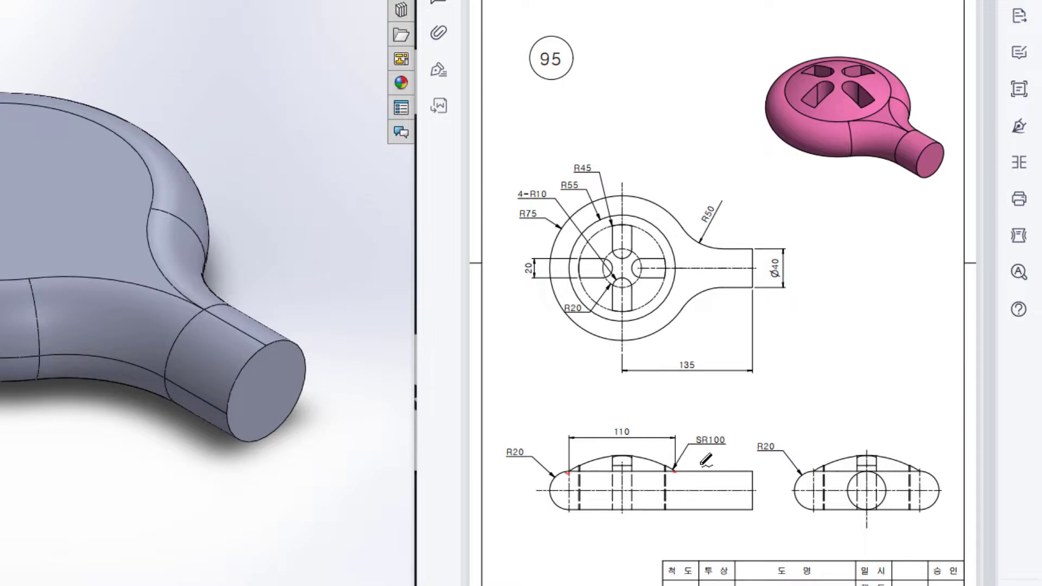
{"action": "mouse_move", "coordinate": [722, 427]}
{"action": "left_mouse_down"}
{"action": "mouse_move", "coordinate": [697, 449]}
{"action": "mouse_move", "coordinate": [734, 434]}
{"action": "mouse_move", "coordinate": [711, 426]}
{"action": "left_mouse_up"}
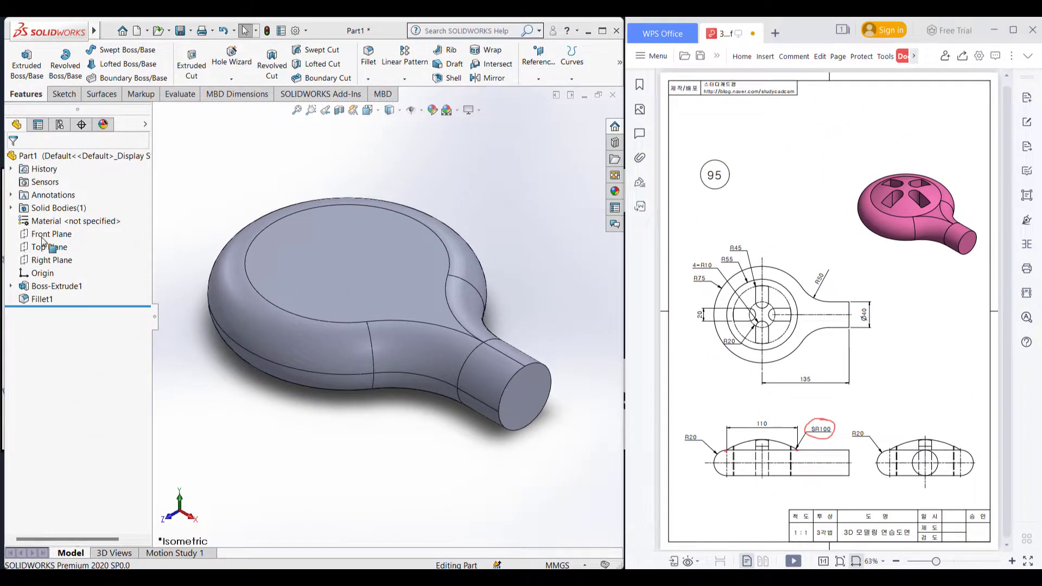
Step: Start a sketch on the Front Plane, view it head-on, and place a point at the fillet arc's end
{"action": "right_click", "coordinate": [42, 233]}
{"action": "key", "text": "Escape"}
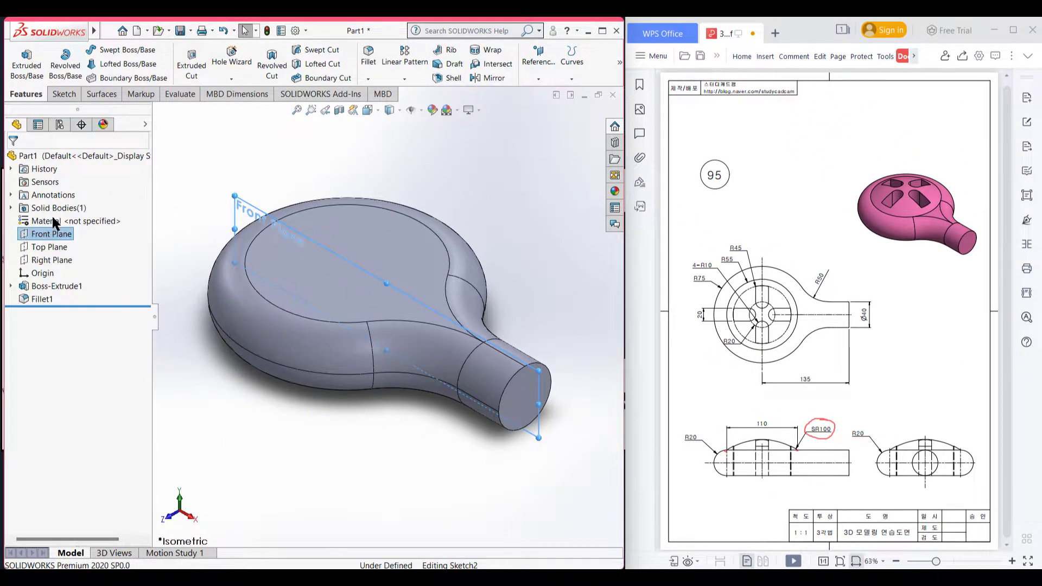
{"action": "key", "text": "s"}
{"action": "key", "text": "ctrl+8"}
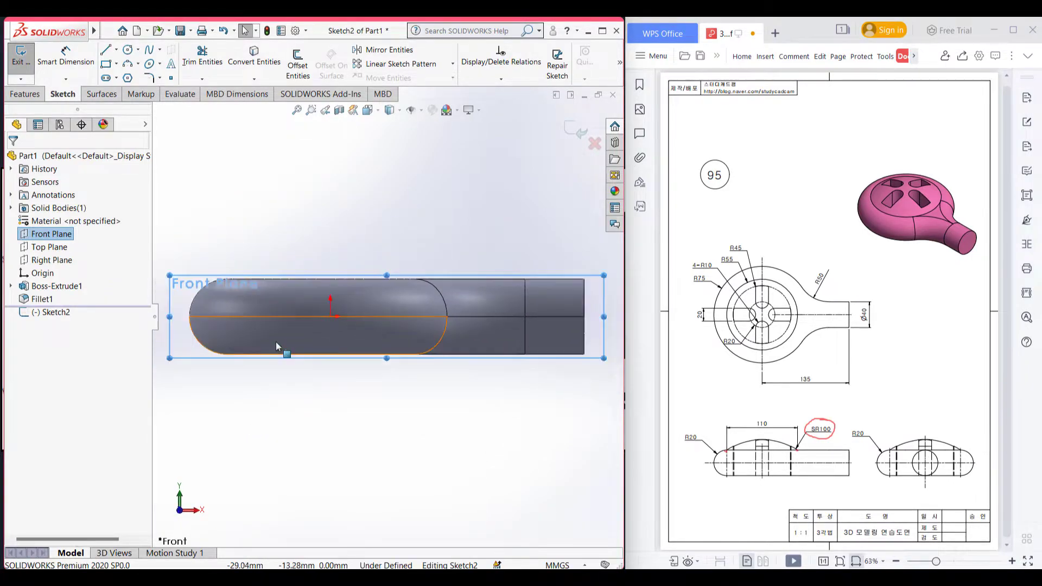
{"action": "left_click", "coordinate": [259, 236]}
{"action": "left_click", "coordinate": [171, 78]}
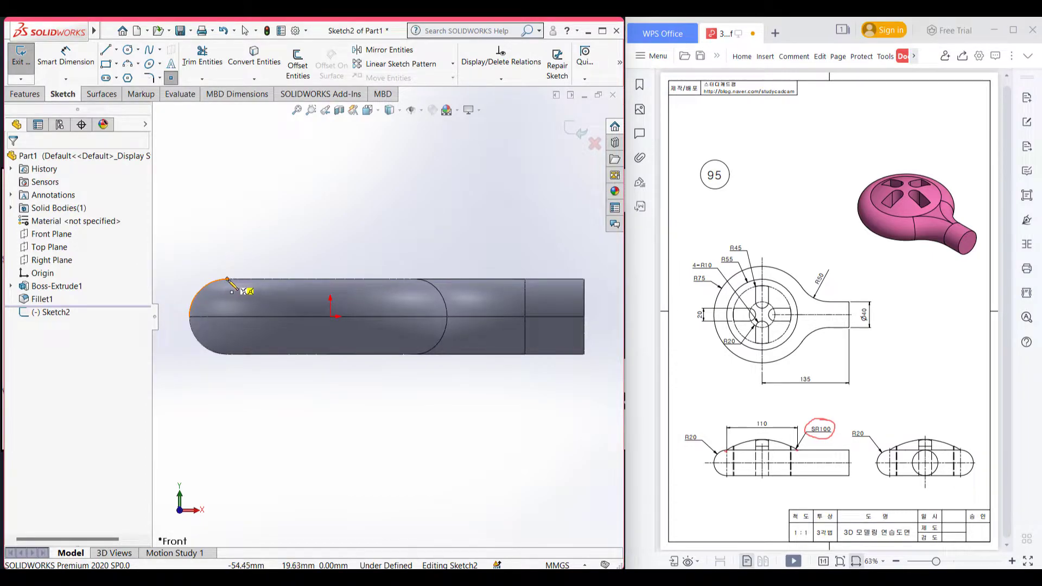
{"action": "left_click", "coordinate": [227, 278]}
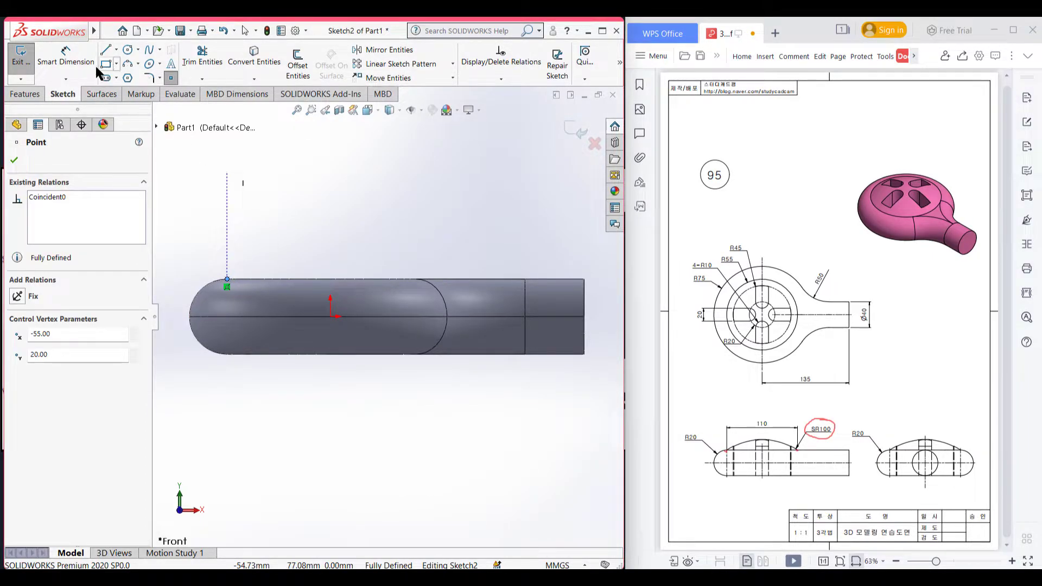
Step: Dimension the arc-end point vertically at 20 and cancel the redundant driven dimension
{"action": "left_click", "coordinate": [71, 68]}
{"action": "left_click", "coordinate": [227, 279]}
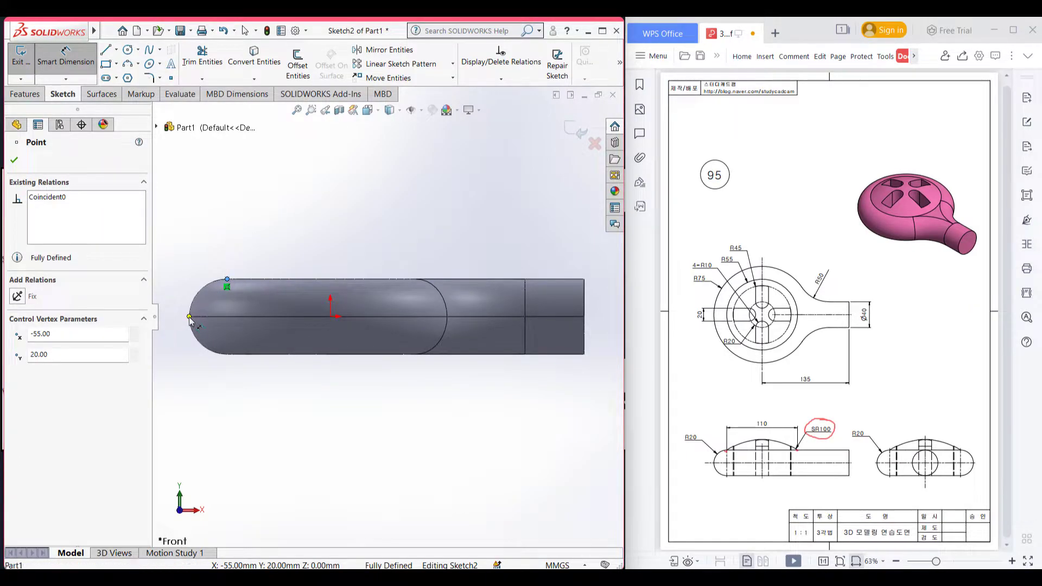
{"action": "left_click", "coordinate": [188, 314]}
{"action": "left_click", "coordinate": [246, 252]}
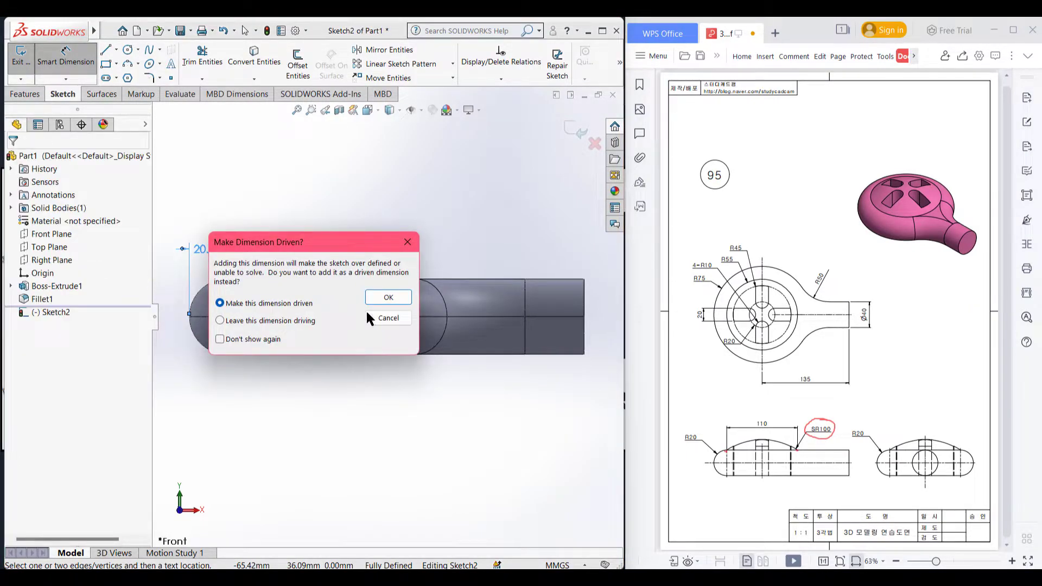
{"action": "left_click", "coordinate": [380, 318]}
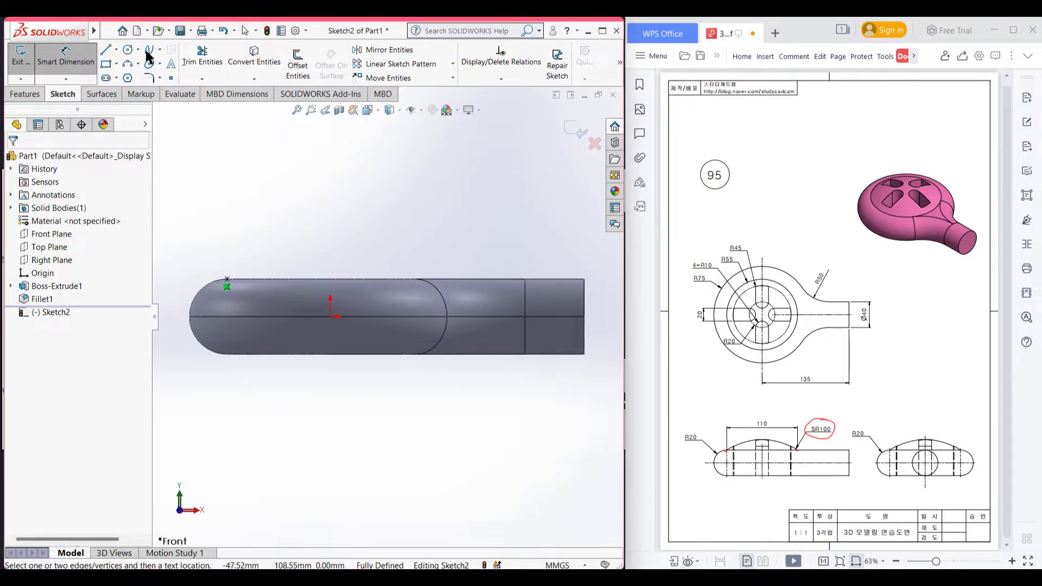
Step: Place two points on the body's top edge and dimension them 110 apart
{"action": "left_click", "coordinate": [172, 77]}
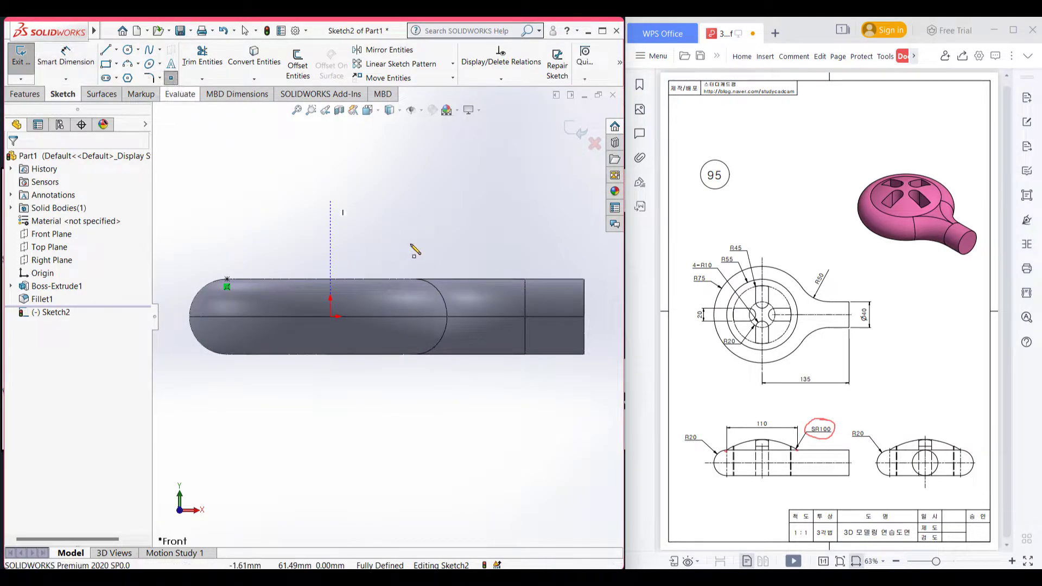
{"action": "left_click", "coordinate": [389, 279]}
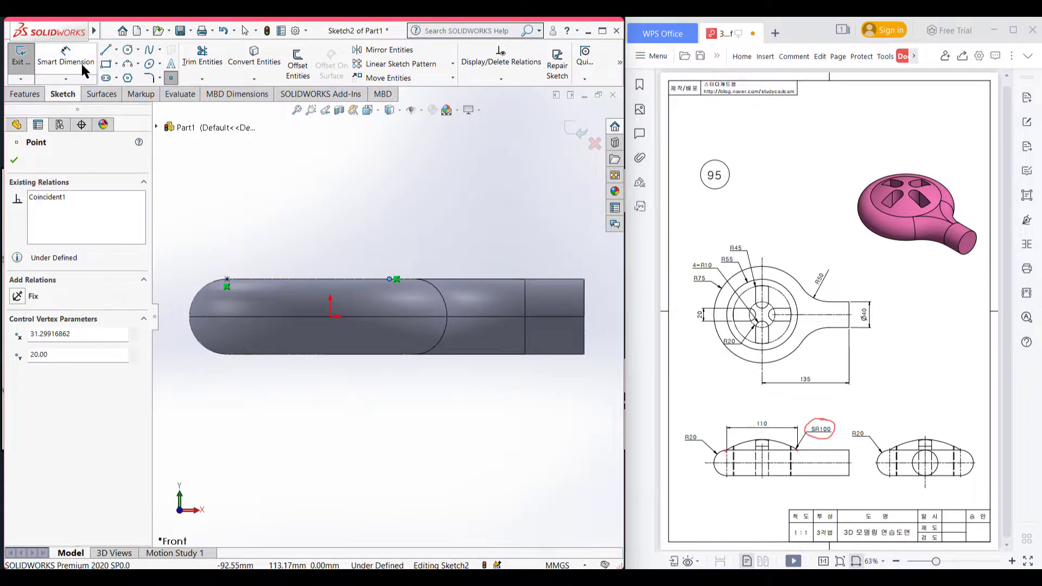
{"action": "left_click", "coordinate": [66, 57]}
{"action": "left_click", "coordinate": [227, 279]}
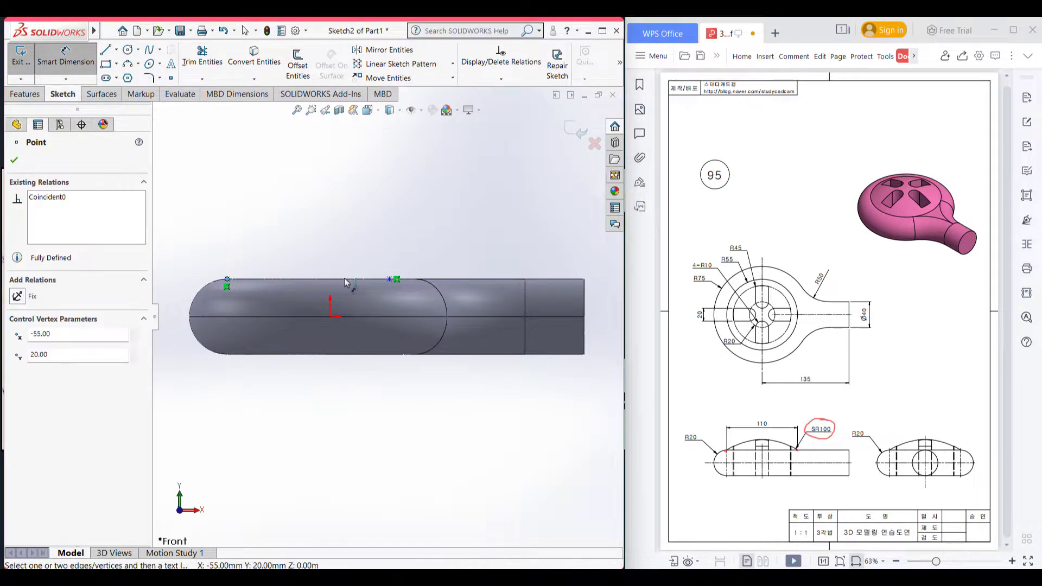
{"action": "left_click", "coordinate": [391, 280]}
{"action": "left_click", "coordinate": [330, 250]}
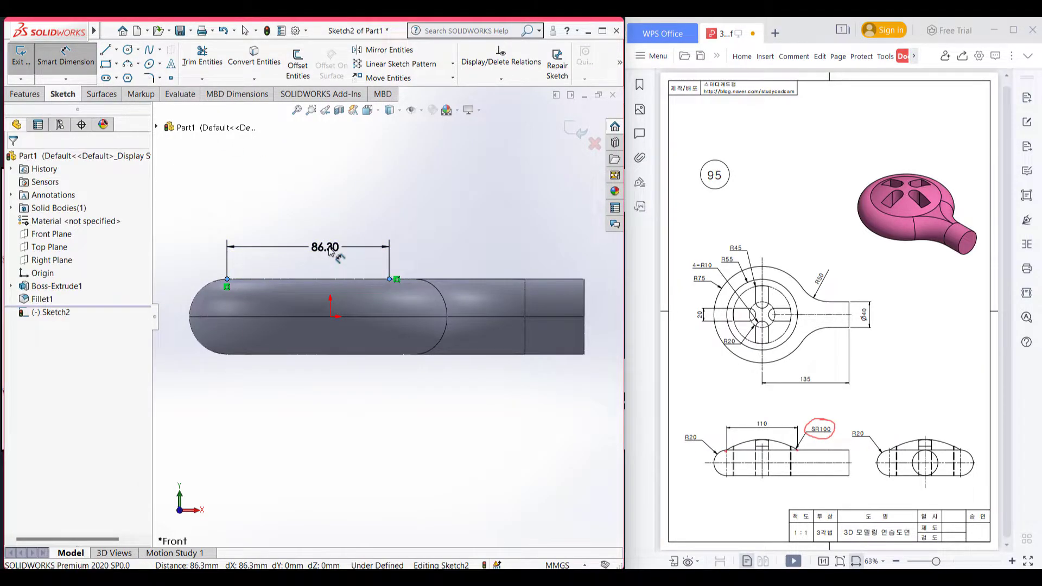
{"action": "type", "text": "1010"}
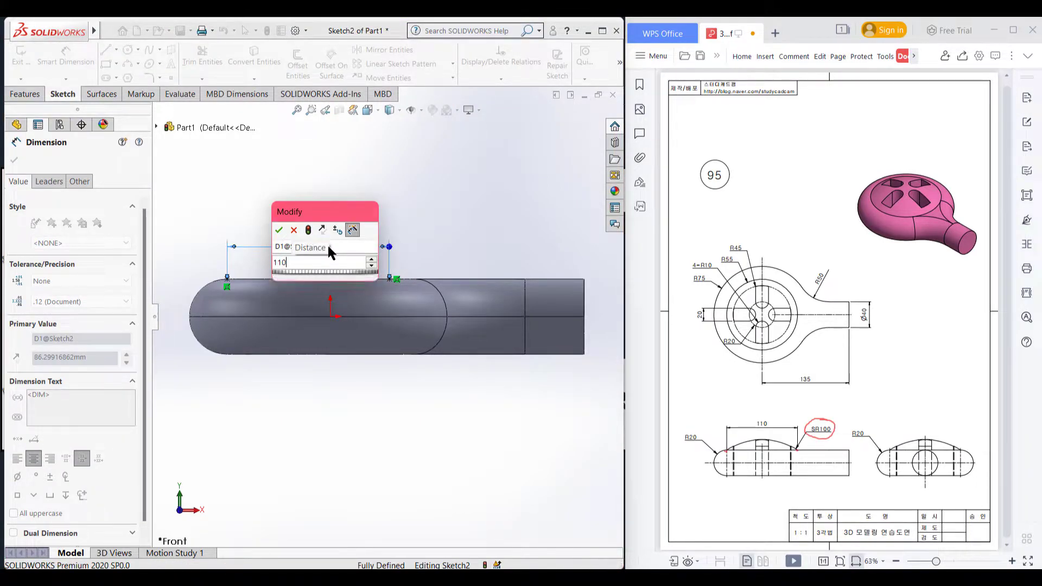
{"action": "key", "text": "Return"}
{"action": "left_click", "coordinate": [329, 253]}
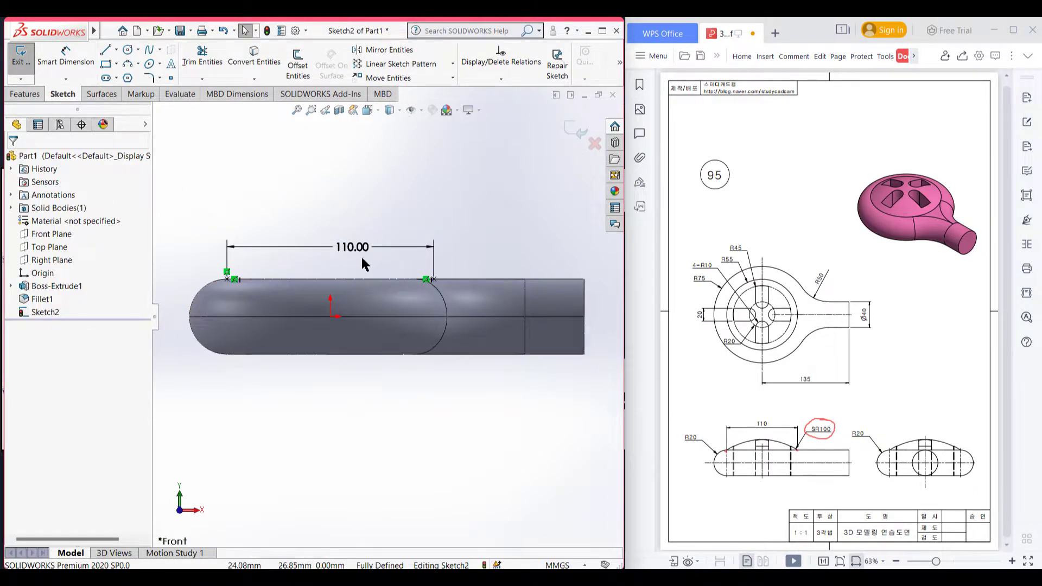
Step: Draw a circle of radius 100 and drag its centre down below the body
{"action": "left_click", "coordinate": [128, 53]}
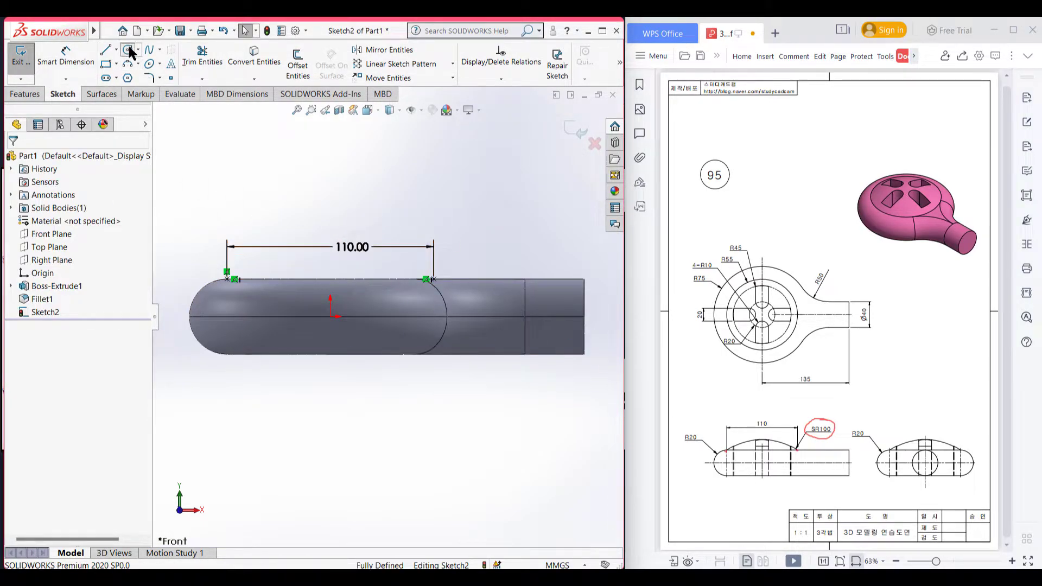
{"action": "left_click", "coordinate": [330, 265]}
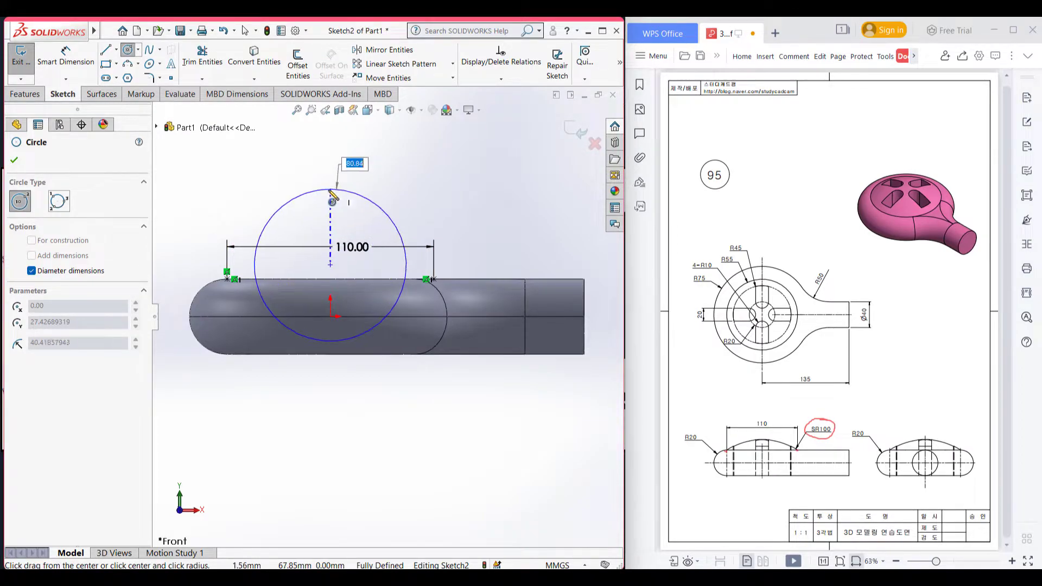
{"action": "type", "text": "00*2"}
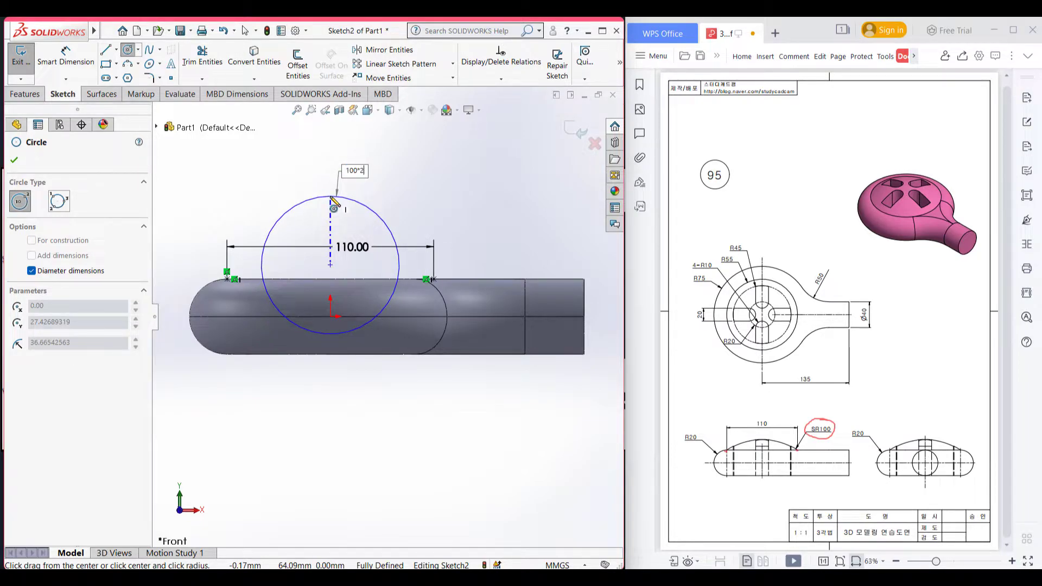
{"action": "key", "text": "Return"}
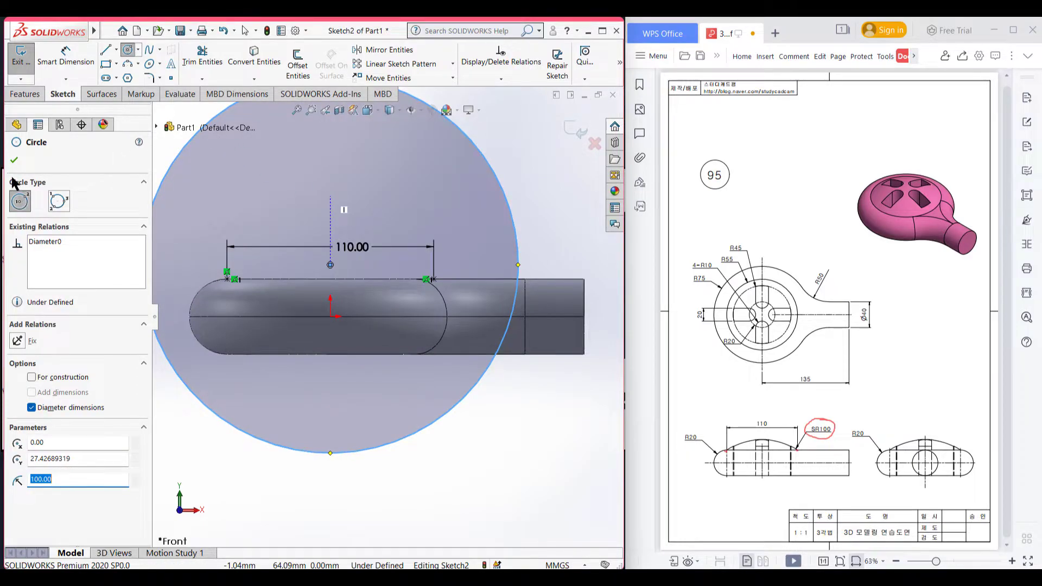
{"action": "left_click", "coordinate": [16, 161]}
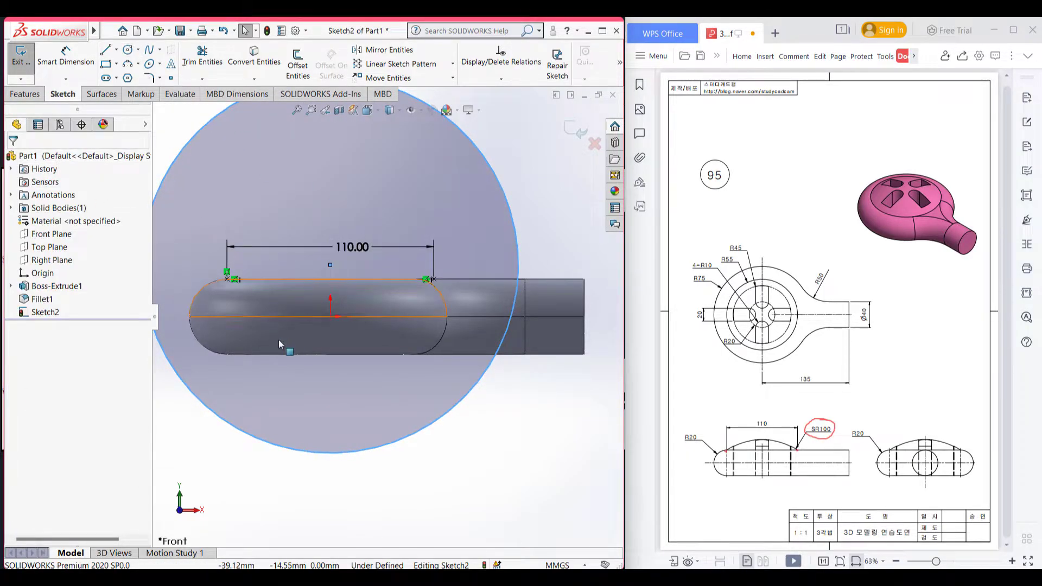
{"action": "key", "text": "z"}
{"action": "mouse_move", "coordinate": [319, 246]}
{"action": "left_mouse_down"}
{"action": "mouse_move", "coordinate": [332, 248]}
{"action": "mouse_move", "coordinate": [335, 296]}
{"action": "left_mouse_up"}
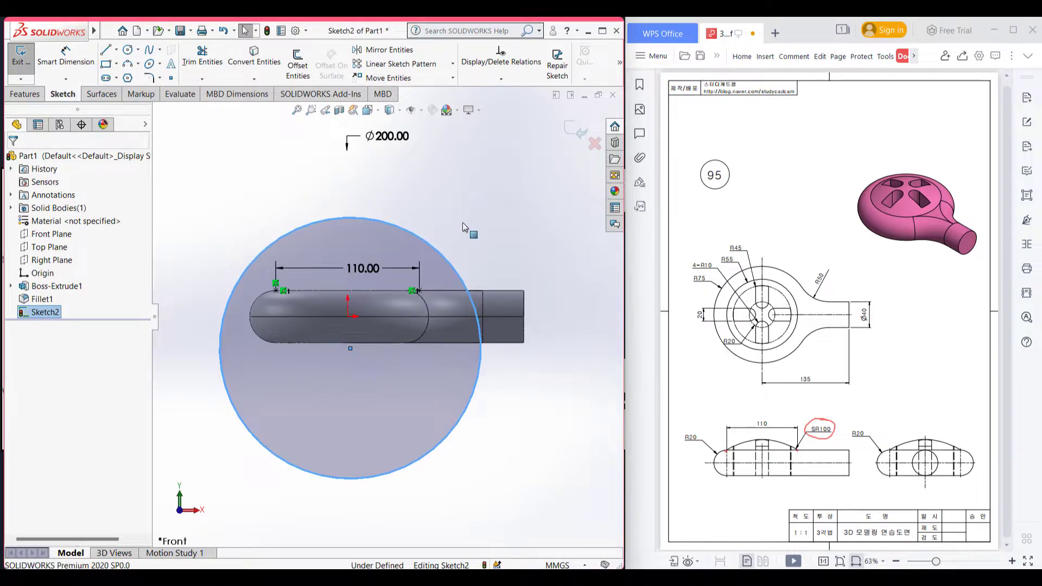
Step: Make the Ø200 circle coincident with both the left and right top-edge points
{"action": "left_click", "coordinate": [277, 291]}
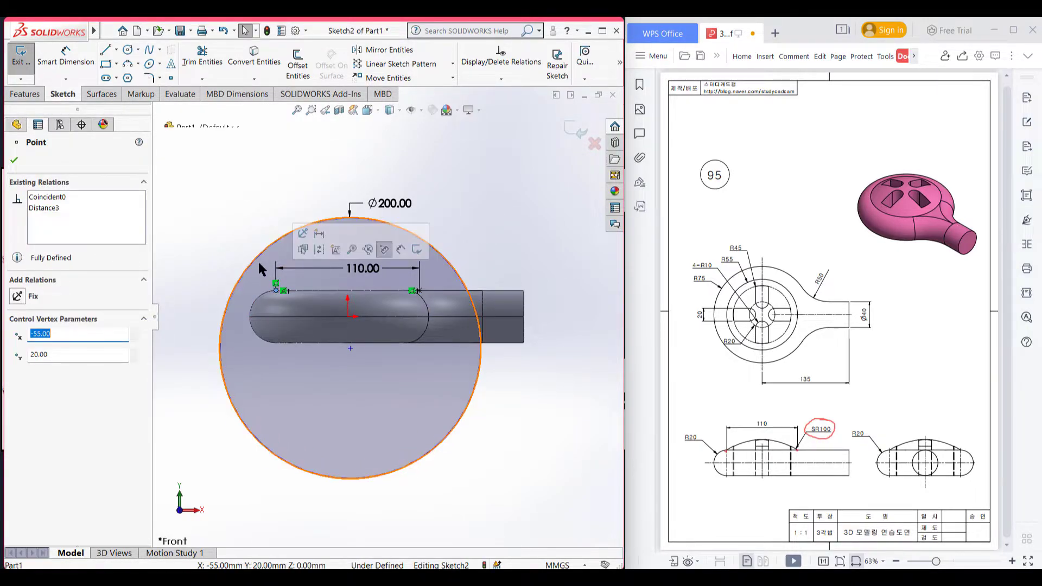
{"action": "left_click", "coordinate": [257, 265], "text": "ctrl"}
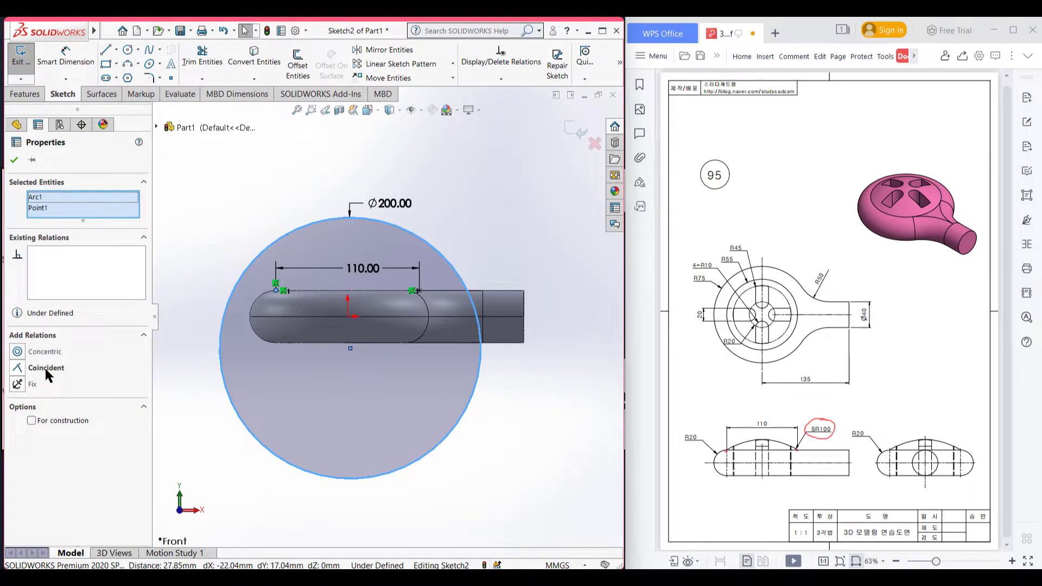
{"action": "left_click", "coordinate": [46, 368]}
{"action": "left_click", "coordinate": [14, 161]}
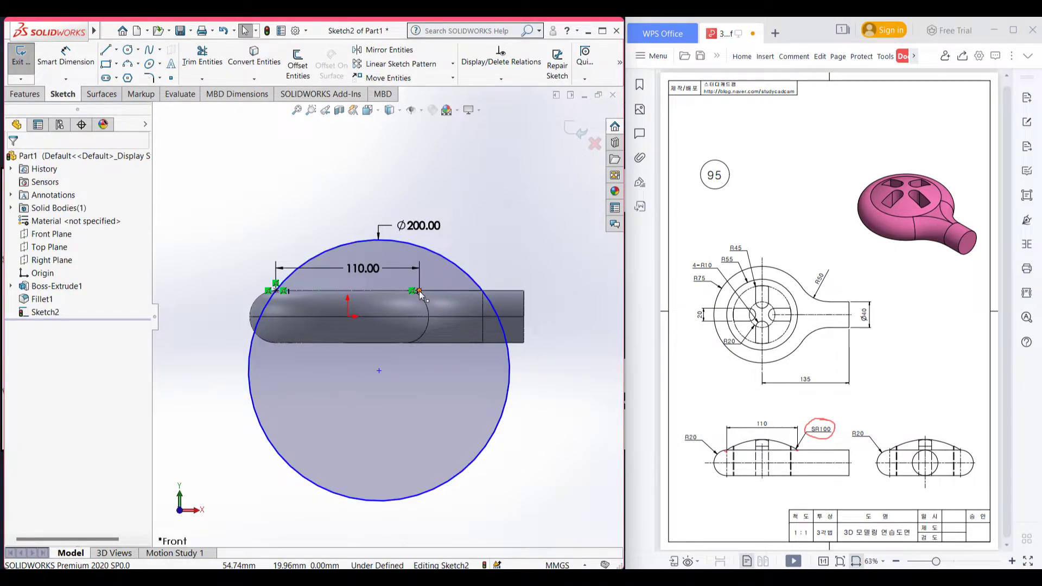
{"action": "left_click", "coordinate": [419, 291]}
{"action": "left_click", "coordinate": [465, 276], "text": "ctrl"}
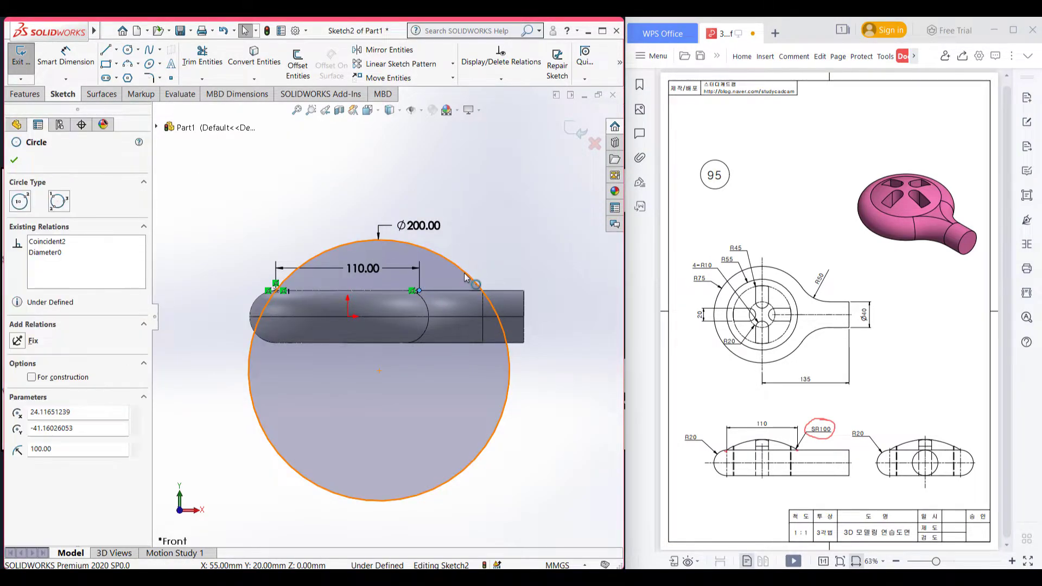
{"action": "left_click", "coordinate": [45, 368]}
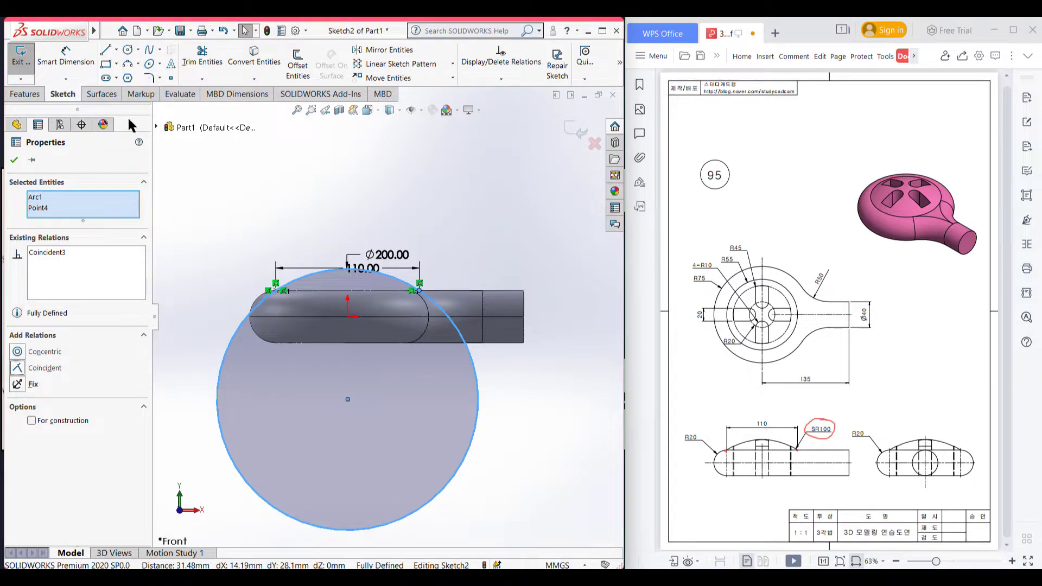
{"action": "left_click", "coordinate": [13, 161]}
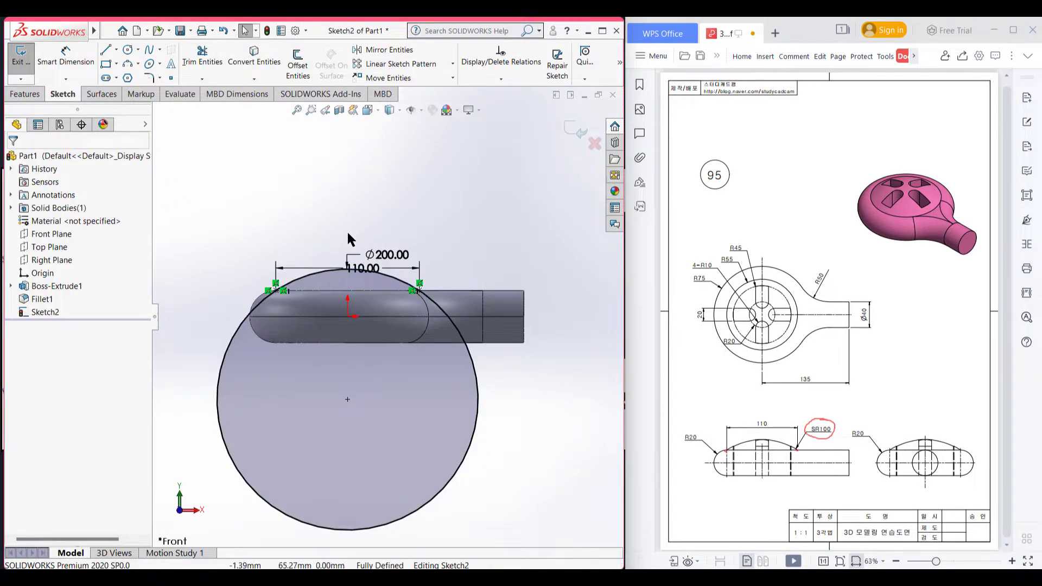
{"action": "scroll", "coordinate": [346, 229], "scroll_direction": "down", "scroll_amount": 2}
{"action": "scroll", "coordinate": [425, 373], "scroll_direction": "down", "scroll_amount": 3}
{"action": "scroll", "coordinate": [467, 363], "scroll_direction": "up", "scroll_amount": 1}
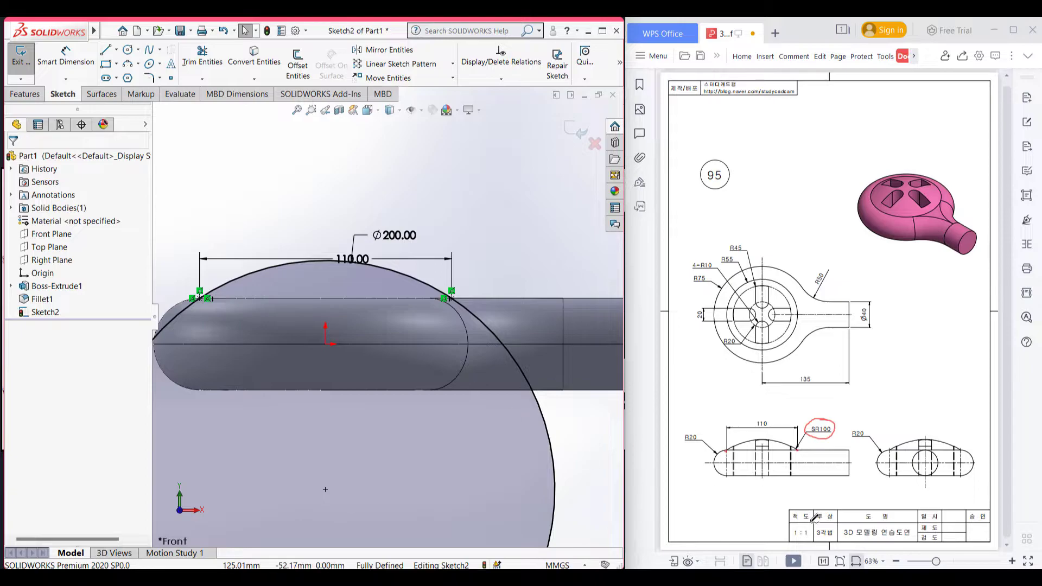
{"action": "left_click_drag", "start_coordinate": [726, 458], "coordinate": [741, 451]}
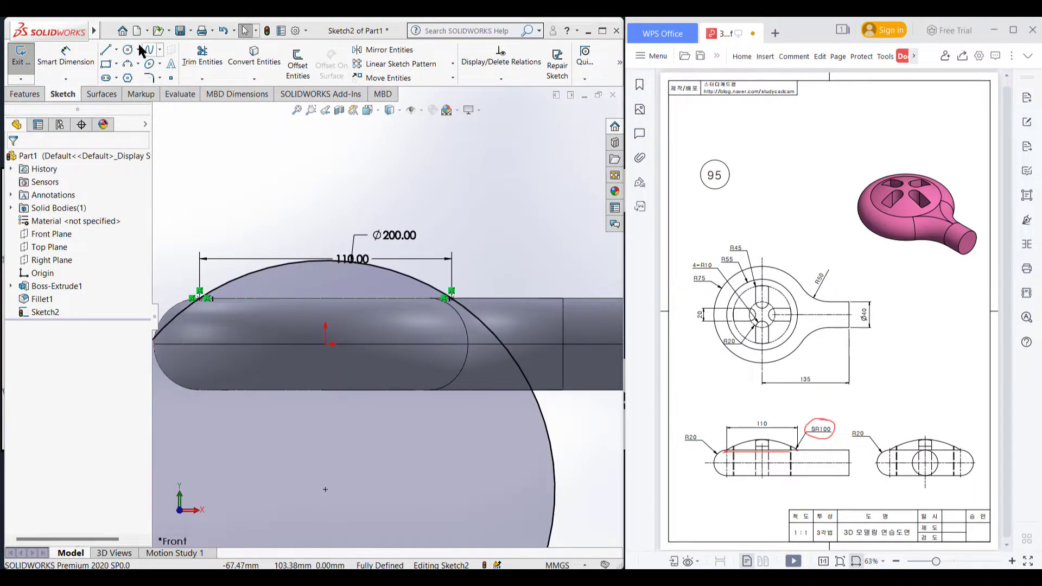
Step: Draw a horizontal line between the arc endpoints and a vertical line up from its midpoint
{"action": "left_click", "coordinate": [108, 55]}
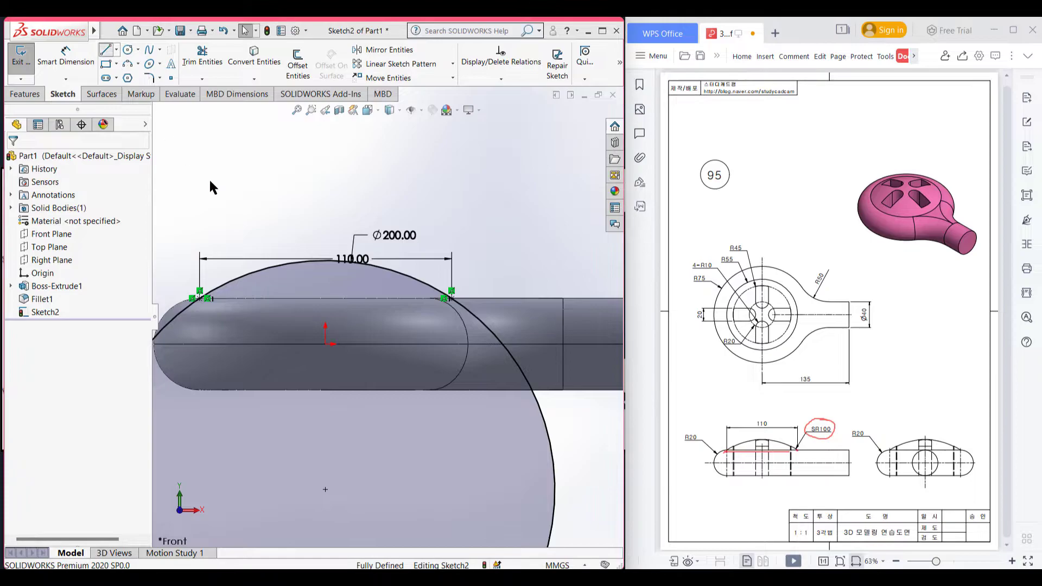
{"action": "left_click", "coordinate": [200, 298]}
{"action": "left_click", "coordinate": [452, 298]}
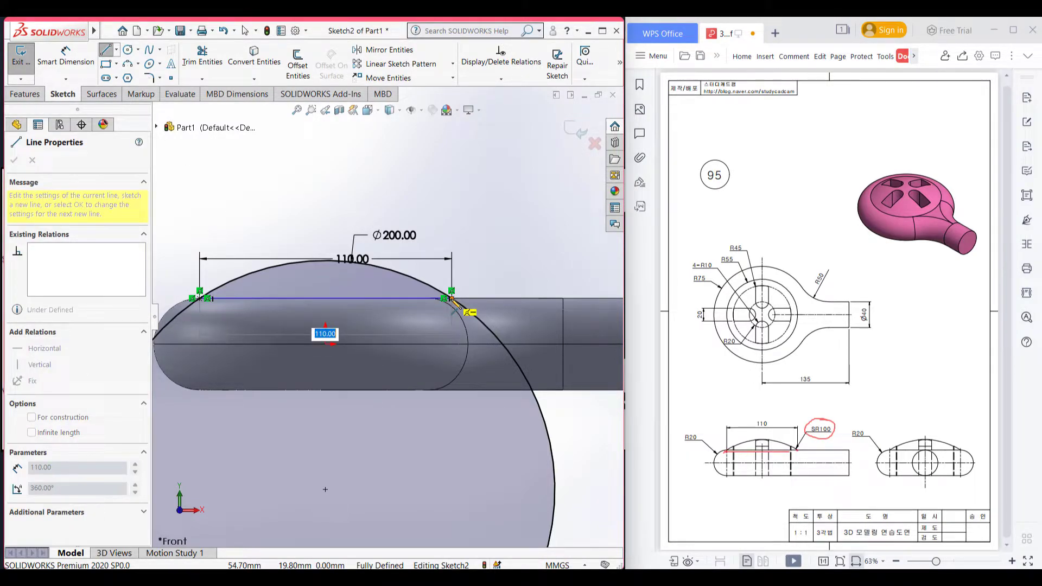
{"action": "key", "text": "Escape"}
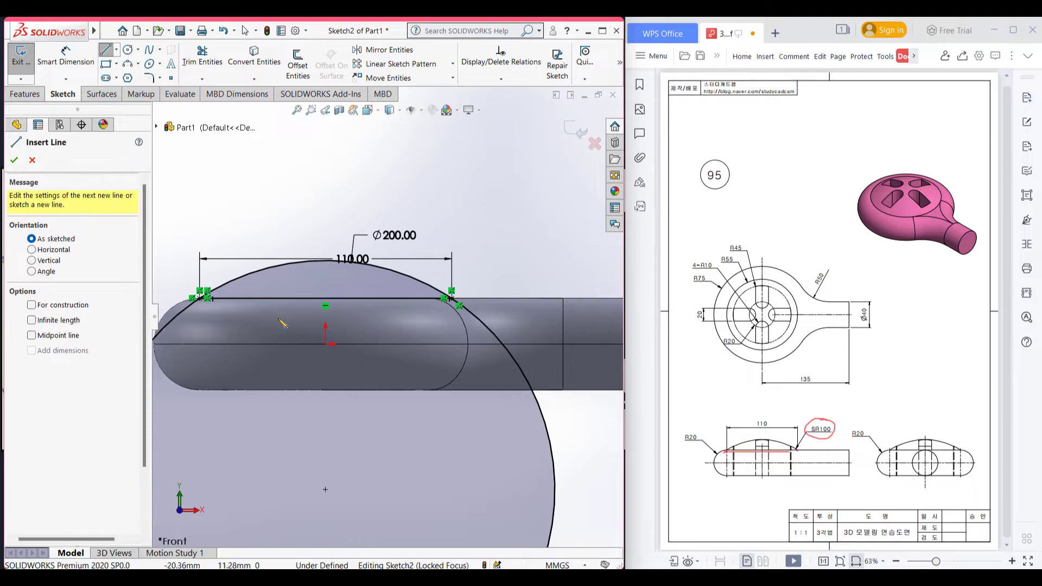
{"action": "left_click", "coordinate": [325, 298]}
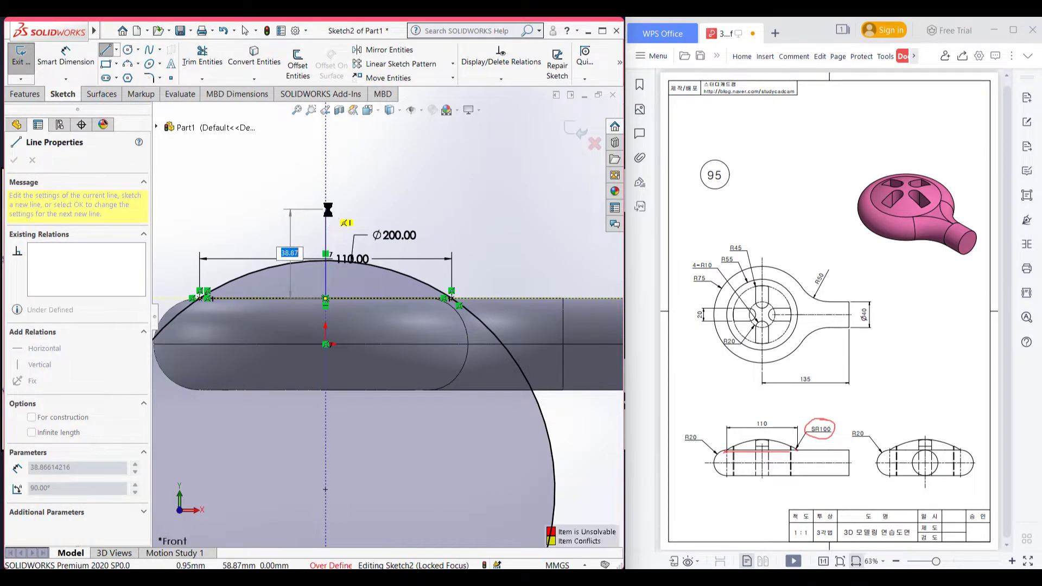
{"action": "left_click", "coordinate": [328, 213]}
{"action": "left_click", "coordinate": [603, 302]}
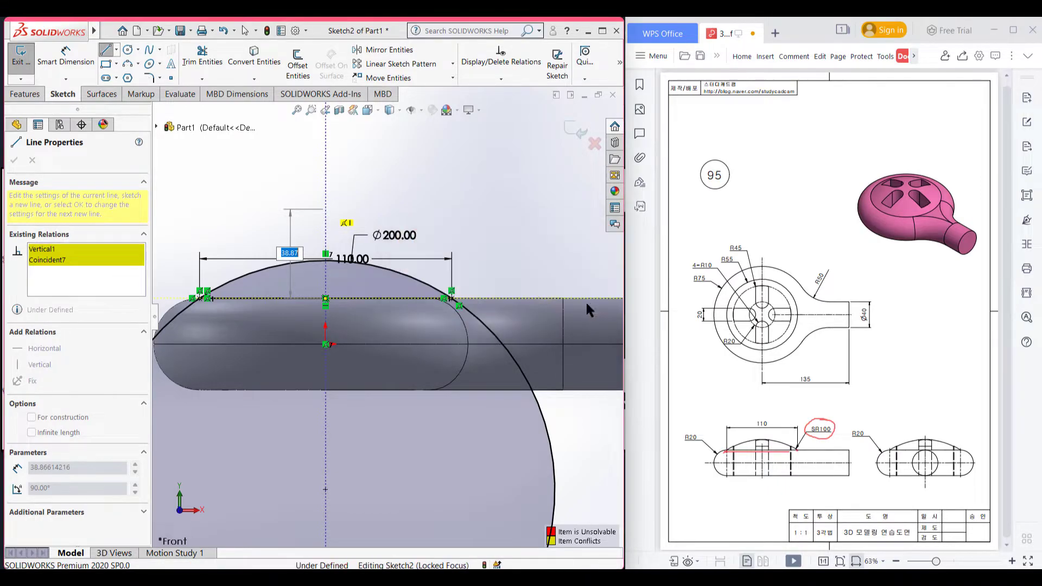
{"action": "key", "text": "Escape"}
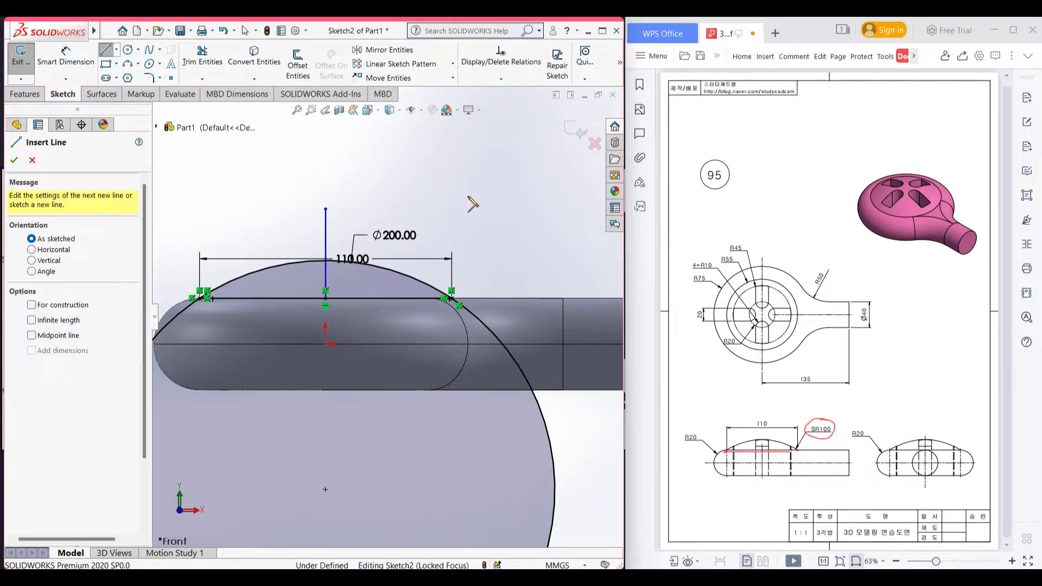
Step: Trim the extra circle and vertical line to a closed half-dome profile, then view isometrically
{"action": "right_click_drag", "start_coordinate": [466, 217], "coordinate": [445, 247]}
{"action": "mouse_move", "coordinate": [440, 236]}
{"action": "left_mouse_down"}
{"action": "mouse_move", "coordinate": [399, 335]}
{"action": "mouse_move", "coordinate": [562, 305]}
{"action": "mouse_move", "coordinate": [376, 374]}
{"action": "left_mouse_up"}
{"action": "left_click_drag", "start_coordinate": [386, 227], "coordinate": [311, 220]}
{"action": "left_click", "coordinate": [14, 160]}
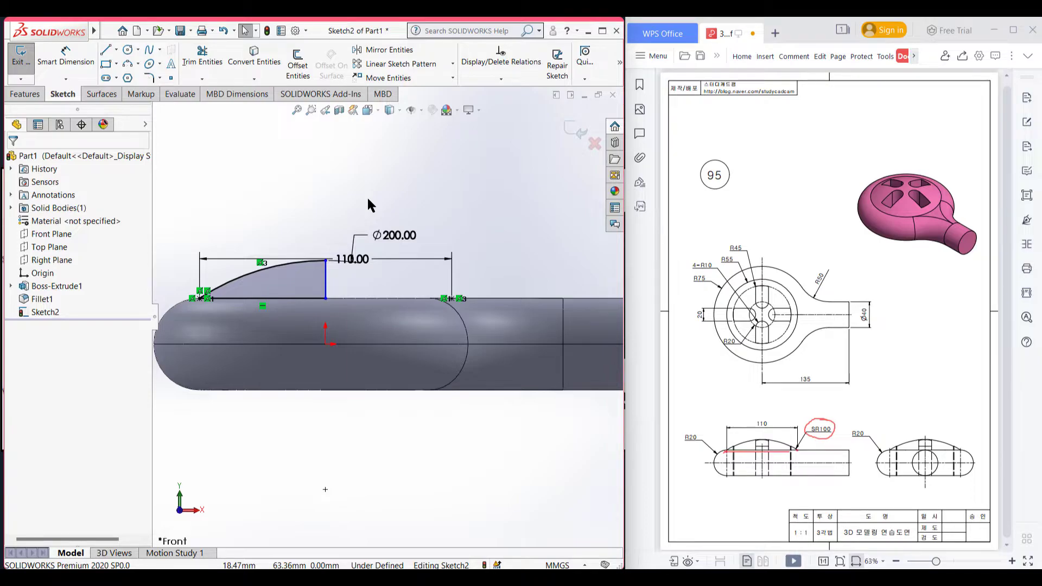
{"action": "key", "text": "ctrl+7"}
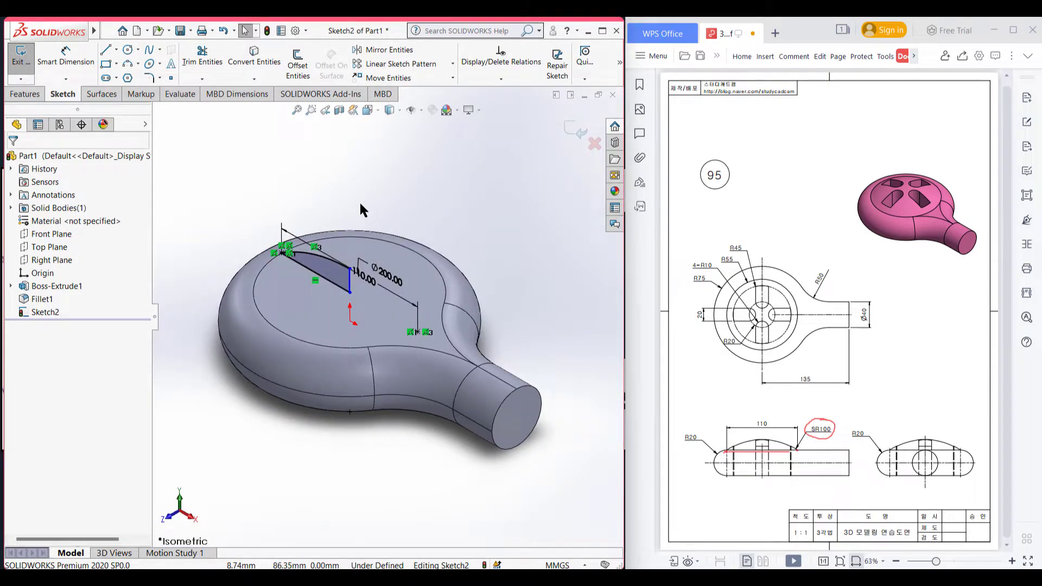
{"action": "left_click", "coordinate": [37, 93]}
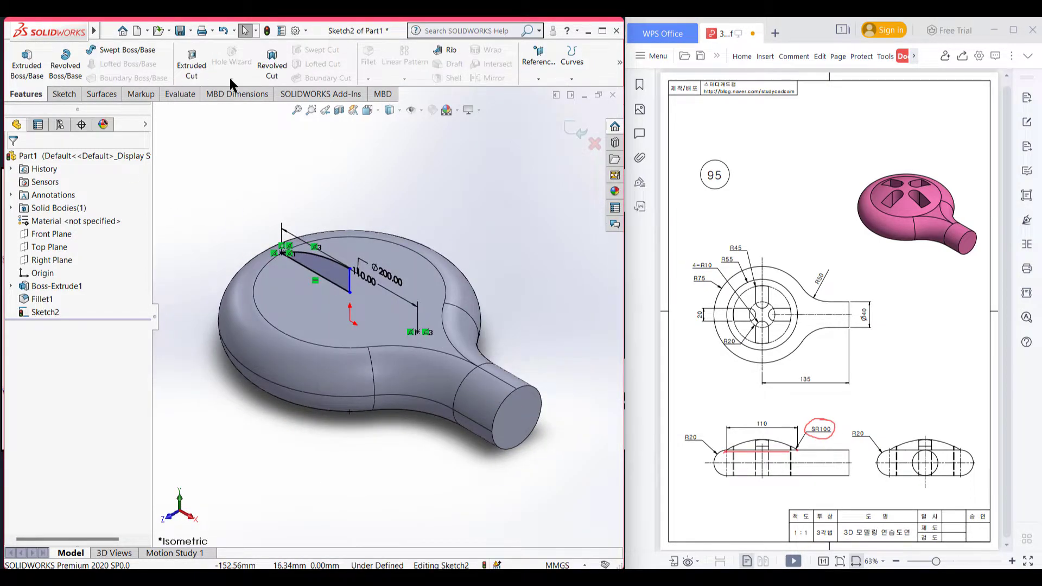
Step: Revolve the profile 360° about the vertical sketch line to create Revolve1
{"action": "left_click", "coordinate": [75, 70]}
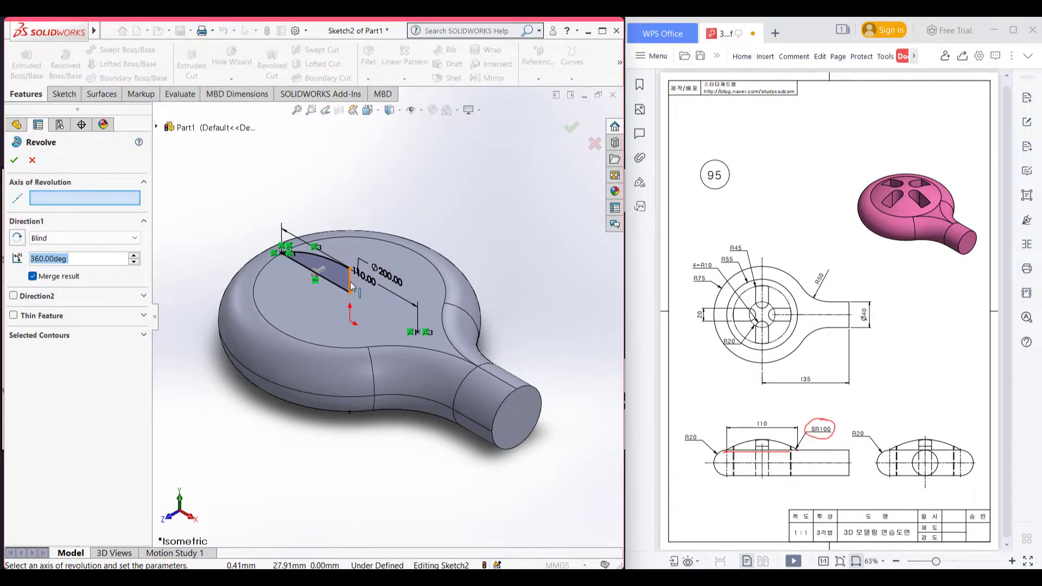
{"action": "left_click", "coordinate": [350, 284]}
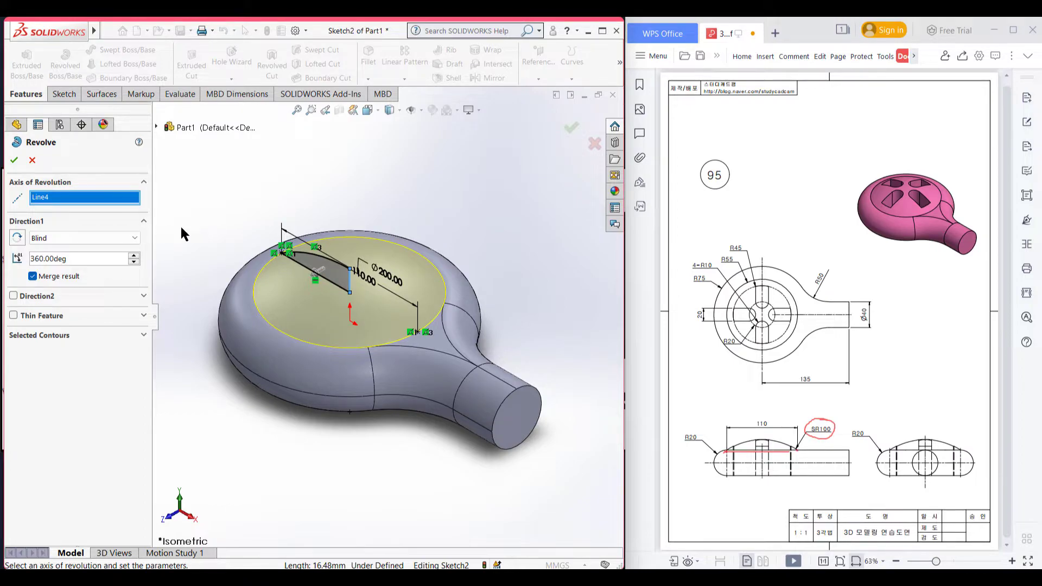
{"action": "scroll", "coordinate": [266, 241], "scroll_direction": "down", "scroll_amount": 1}
{"action": "left_click", "coordinate": [12, 160]}
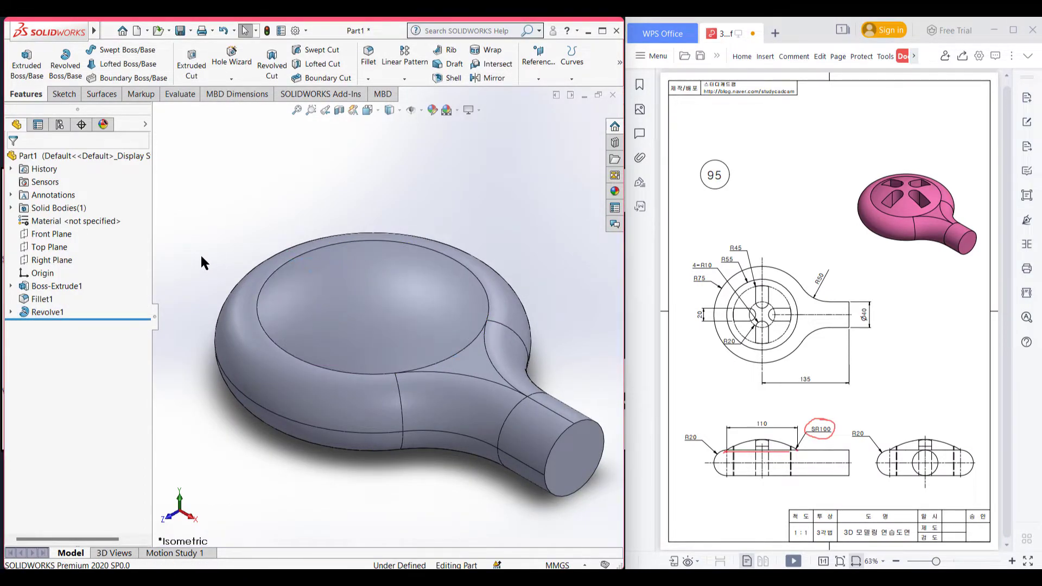
Step: View the part from the front and compare the dome outline with the reference drawing
{"action": "left_click", "coordinate": [367, 110]}
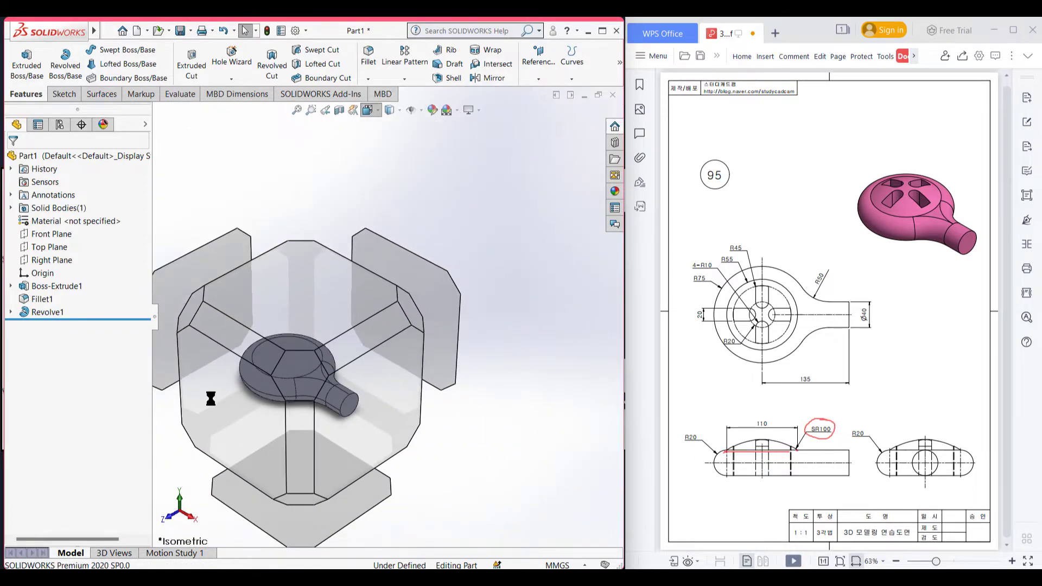
{"action": "left_click", "coordinate": [223, 396]}
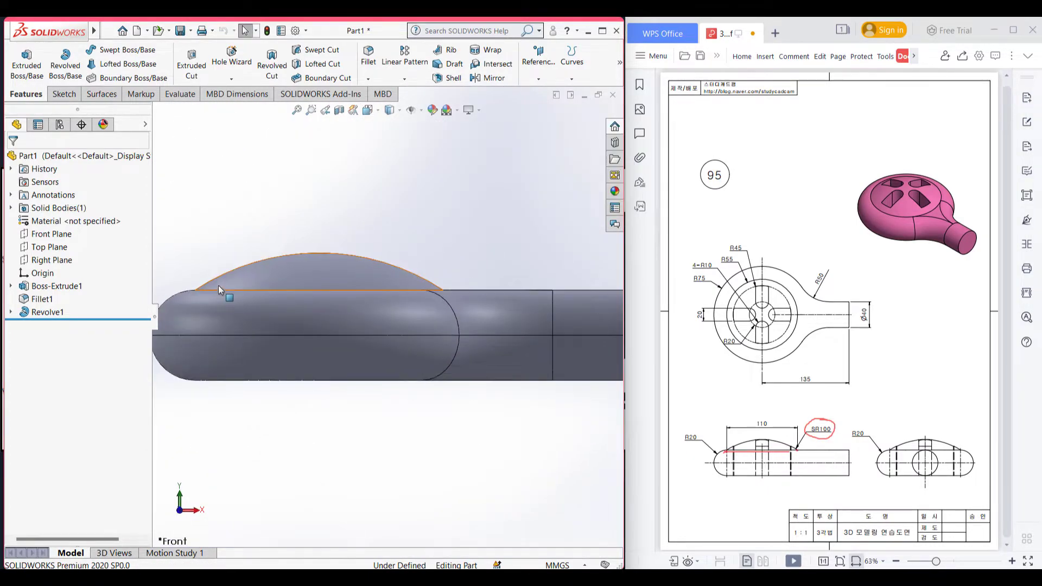
{"action": "left_click_drag", "start_coordinate": [726, 451], "coordinate": [766, 437]}
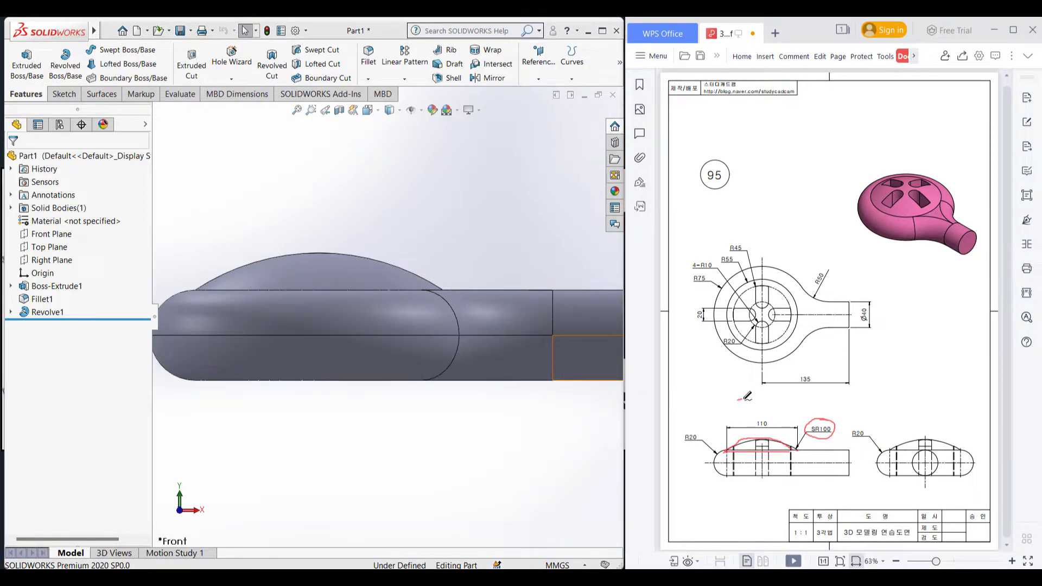
{"action": "key", "text": "Escape"}
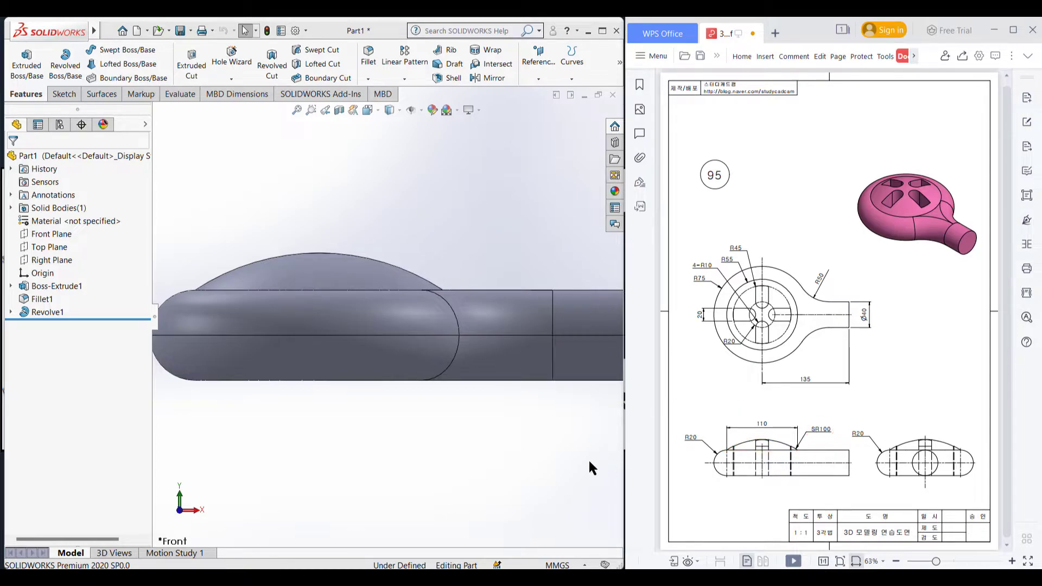
{"action": "left_click", "coordinate": [552, 446]}
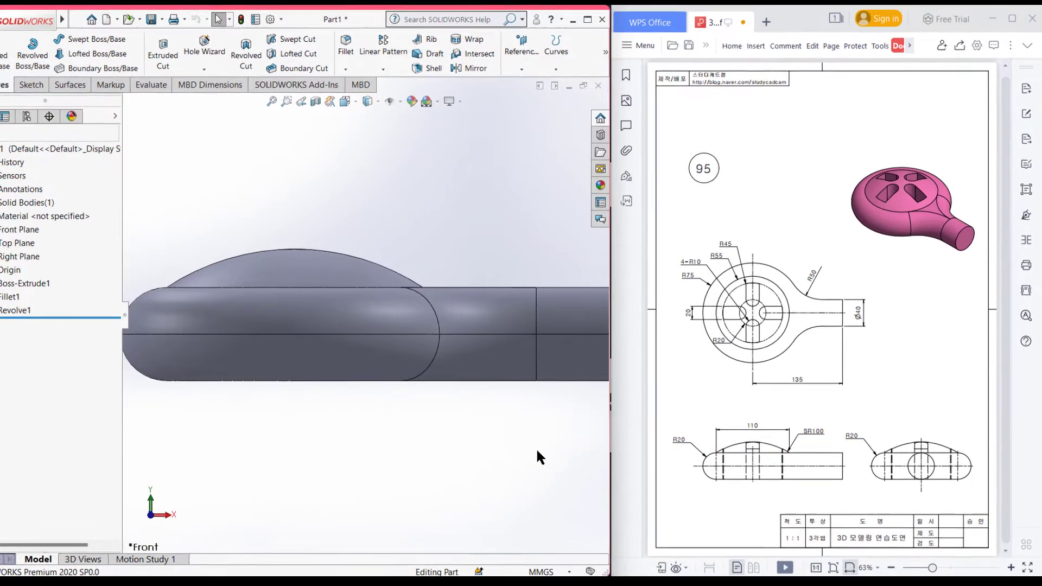
{"action": "key", "text": "ctrl+7"}
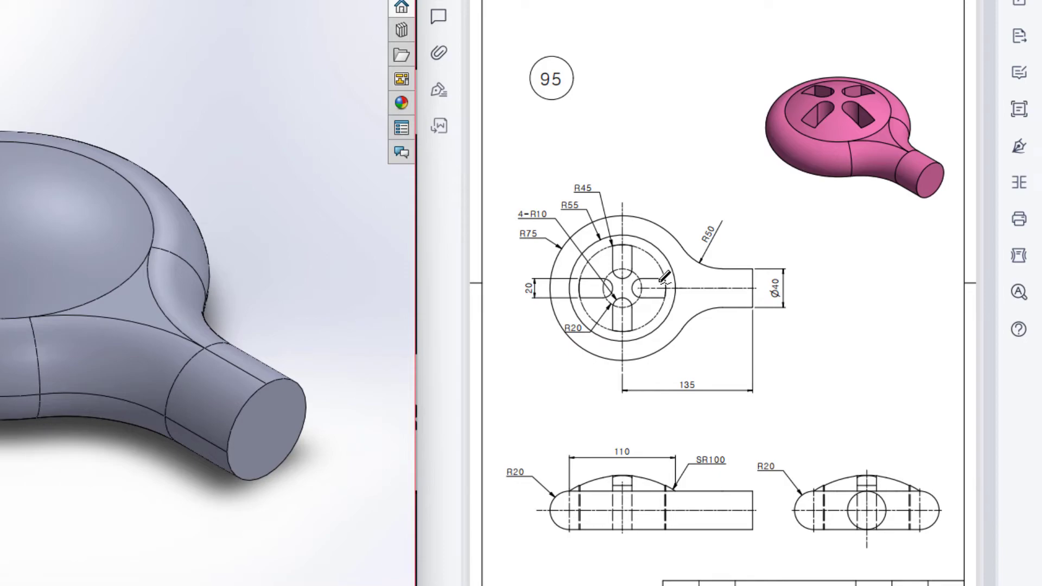
{"action": "left_click_drag", "start_coordinate": [642, 277], "coordinate": [639, 295]}
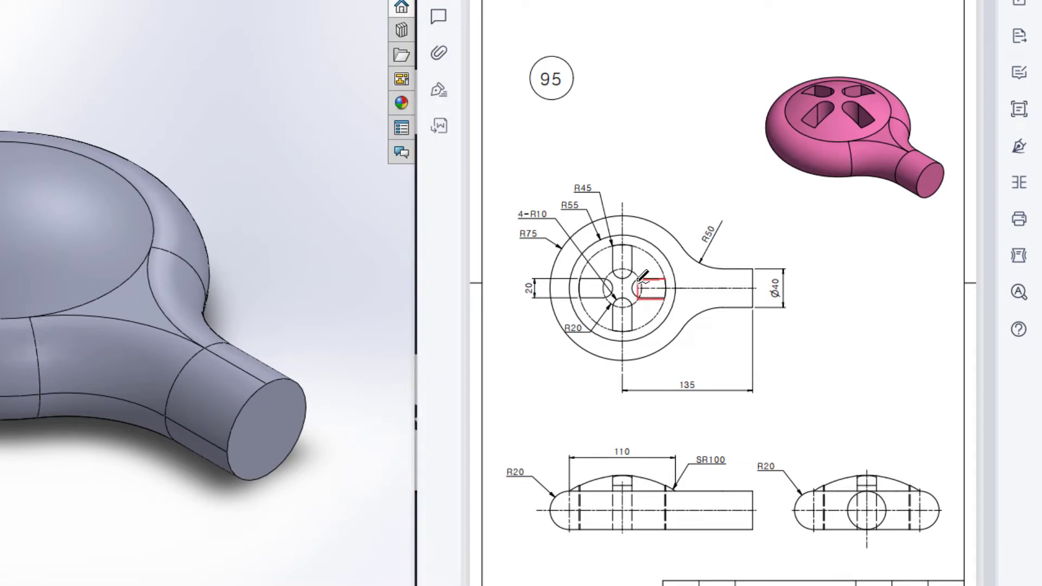
{"action": "left_click_drag", "start_coordinate": [634, 286], "coordinate": [642, 296]}
{"action": "left_click_drag", "start_coordinate": [627, 246], "coordinate": [585, 270]}
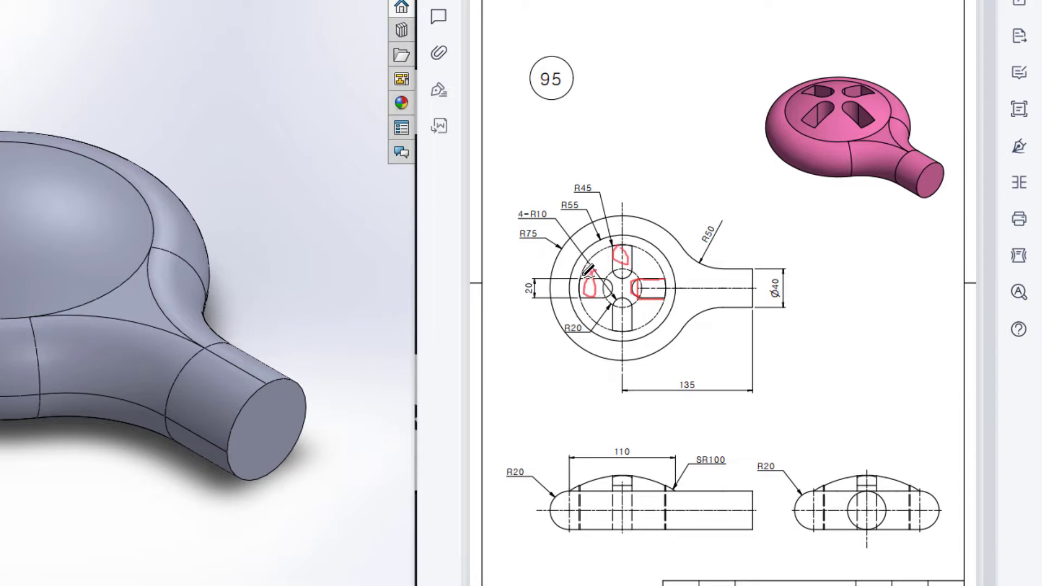
{"action": "left_click_drag", "start_coordinate": [614, 312], "coordinate": [614, 305]}
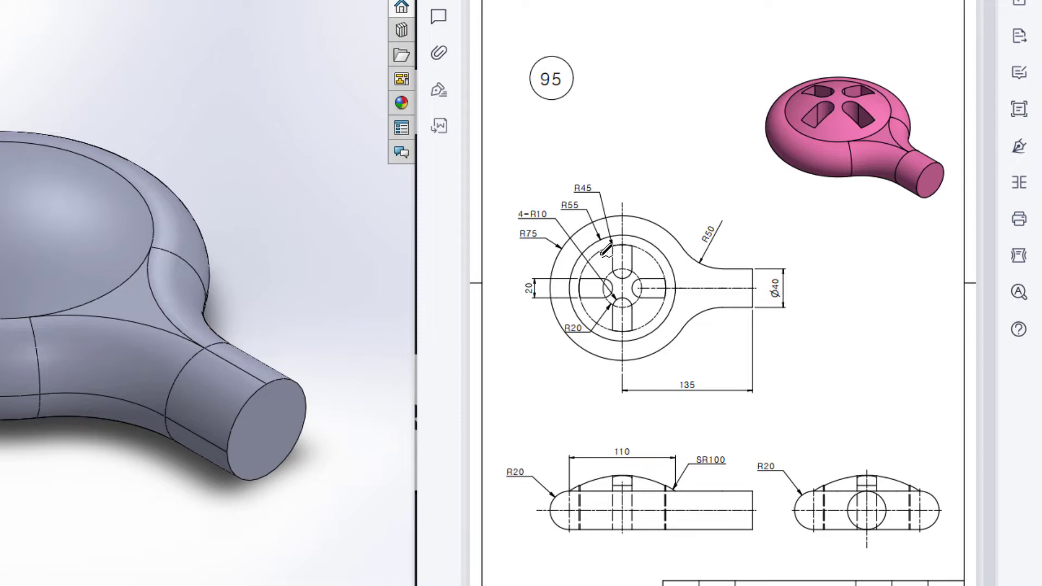
{"action": "mouse_move", "coordinate": [601, 250]}
{"action": "left_mouse_down"}
{"action": "mouse_move", "coordinate": [642, 249]}
{"action": "mouse_move", "coordinate": [658, 268]}
{"action": "mouse_move", "coordinate": [654, 310]}
{"action": "mouse_move", "coordinate": [599, 287]}
{"action": "mouse_move", "coordinate": [607, 263]}
{"action": "left_mouse_up"}
{"action": "mouse_move", "coordinate": [592, 180]}
{"action": "left_mouse_down"}
{"action": "mouse_move", "coordinate": [574, 187]}
{"action": "mouse_move", "coordinate": [596, 190]}
{"action": "mouse_move", "coordinate": [591, 179]}
{"action": "left_mouse_up"}
{"action": "mouse_move", "coordinate": [610, 272]}
{"action": "left_mouse_down"}
{"action": "mouse_move", "coordinate": [644, 299]}
{"action": "mouse_move", "coordinate": [619, 270]}
{"action": "left_mouse_up"}
{"action": "mouse_move", "coordinate": [587, 318]}
{"action": "left_mouse_down"}
{"action": "mouse_move", "coordinate": [564, 320]}
{"action": "mouse_move", "coordinate": [570, 340]}
{"action": "mouse_move", "coordinate": [584, 315]}
{"action": "left_mouse_up"}
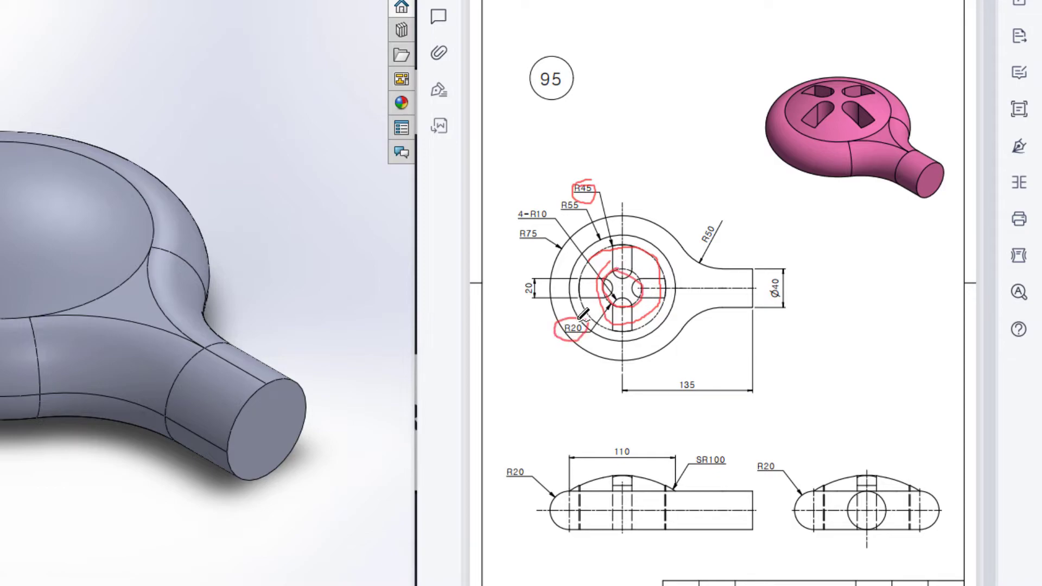
{"action": "key", "text": "ctrl+z"}
{"action": "key", "text": "ctrl+z"}
{"action": "key", "text": "ctrl+z"}
{"action": "key", "text": "ctrl+z"}
{"action": "key", "text": "ctrl+z"}
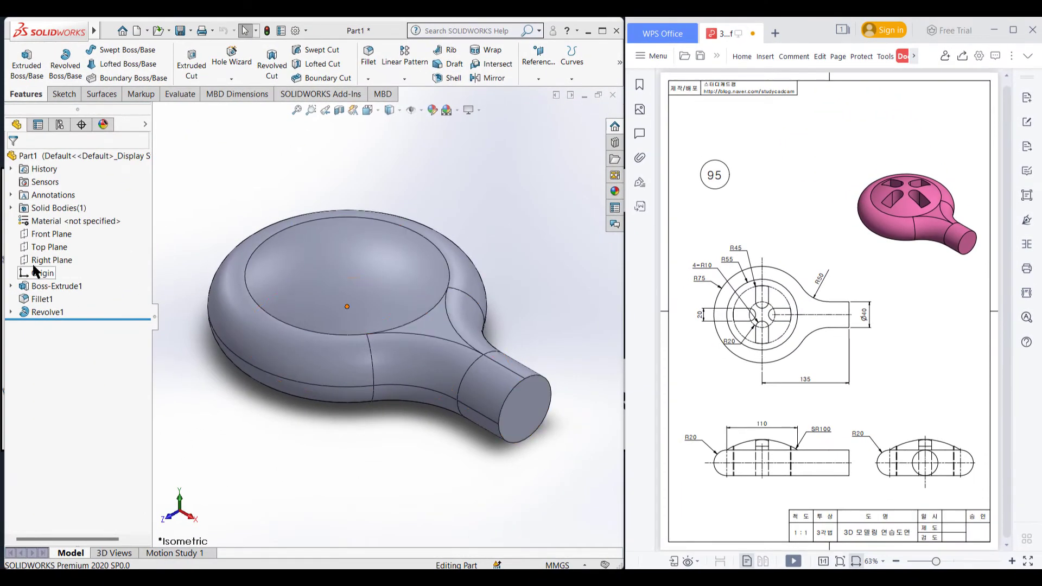
Step: Start a sketch on the Top Plane, view it head-on, and draw a Ø90 circle at the origin
{"action": "right_click", "coordinate": [48, 249]}
{"action": "left_click", "coordinate": [64, 232]}
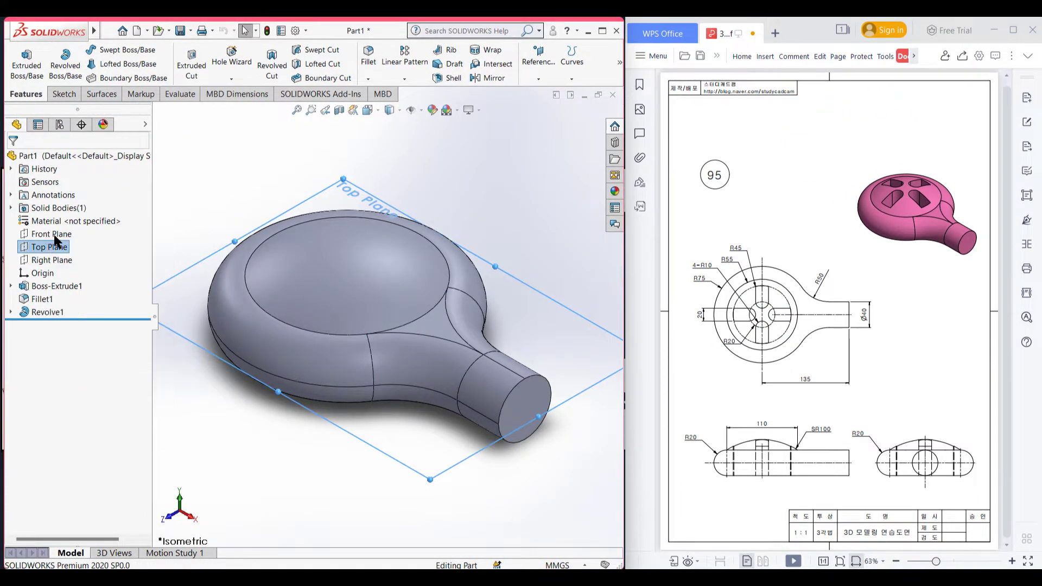
{"action": "key", "text": "ctrl+8"}
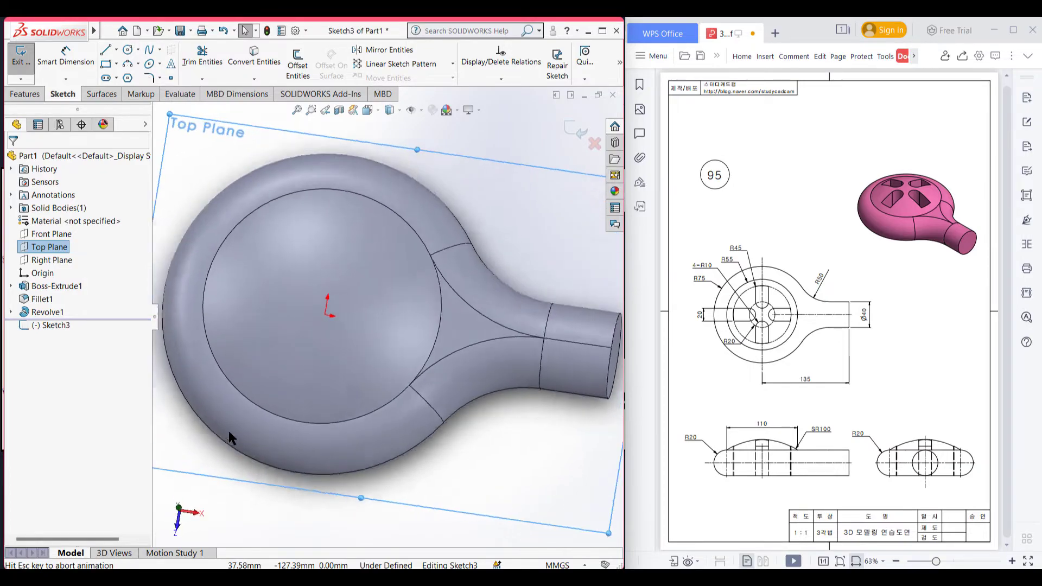
{"action": "scroll", "coordinate": [228, 429], "scroll_direction": "down", "scroll_amount": 2}
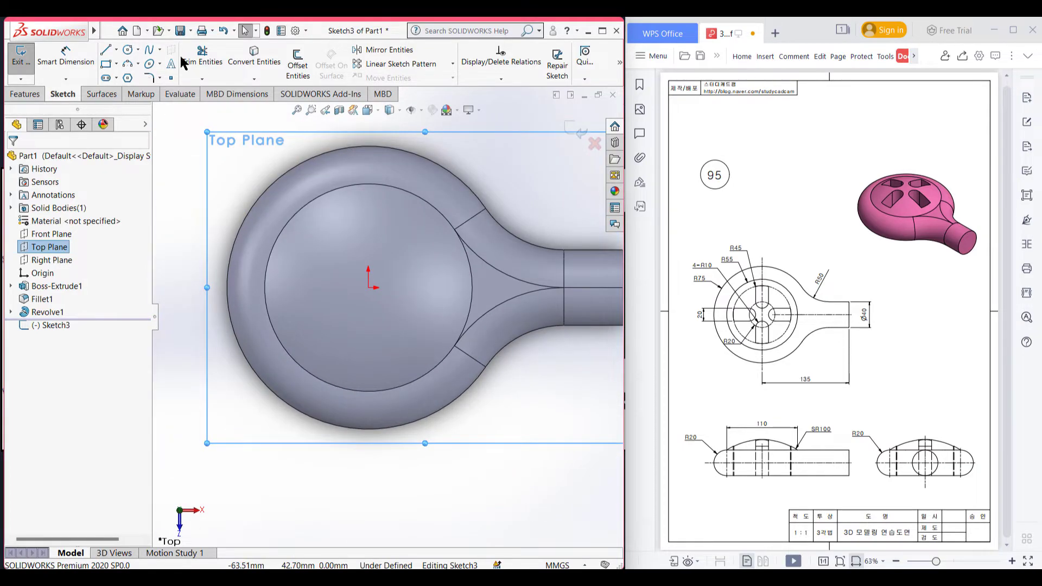
{"action": "left_click", "coordinate": [127, 50]}
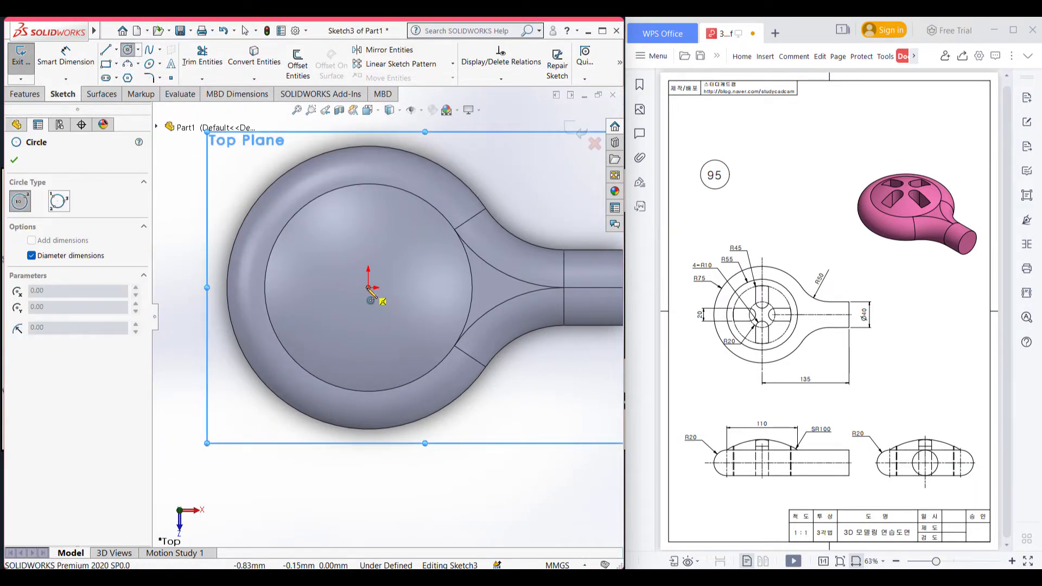
{"action": "left_click", "coordinate": [369, 287]}
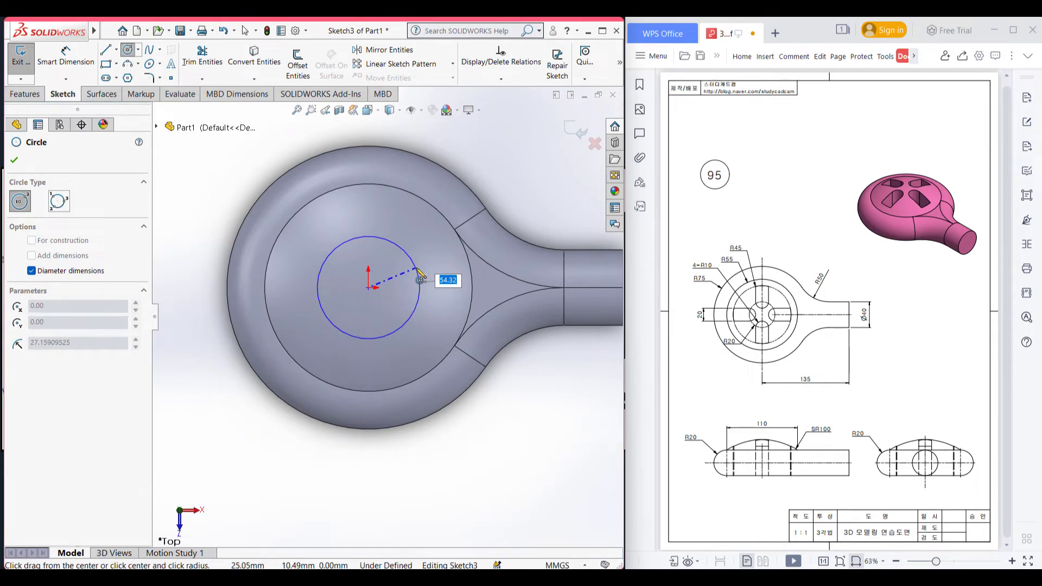
{"action": "key", "text": "Return"}
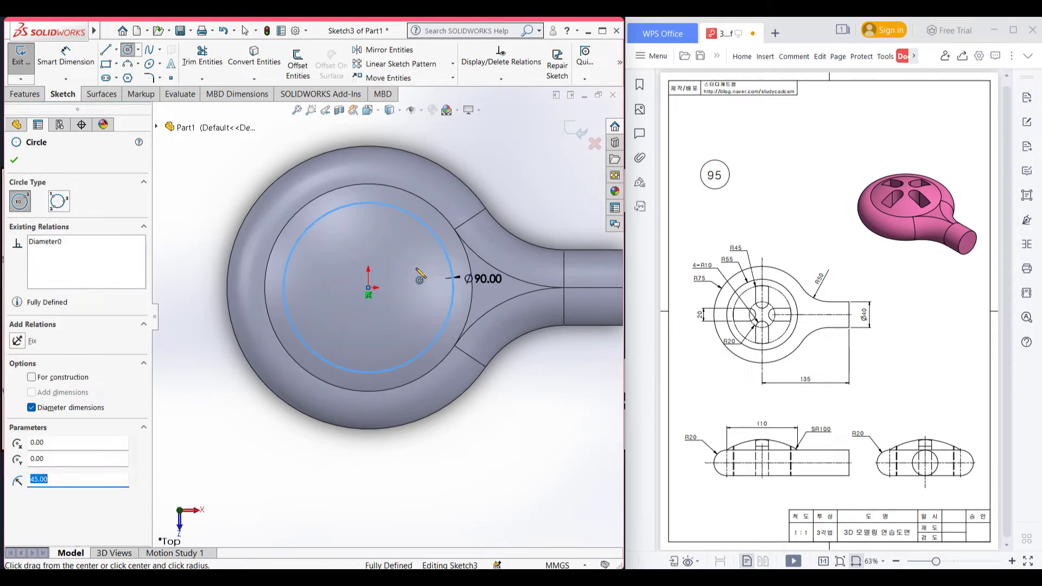
Step: Add a Ø40 circle centred on the origin and make it construction geometry
{"action": "left_click", "coordinate": [368, 287]}
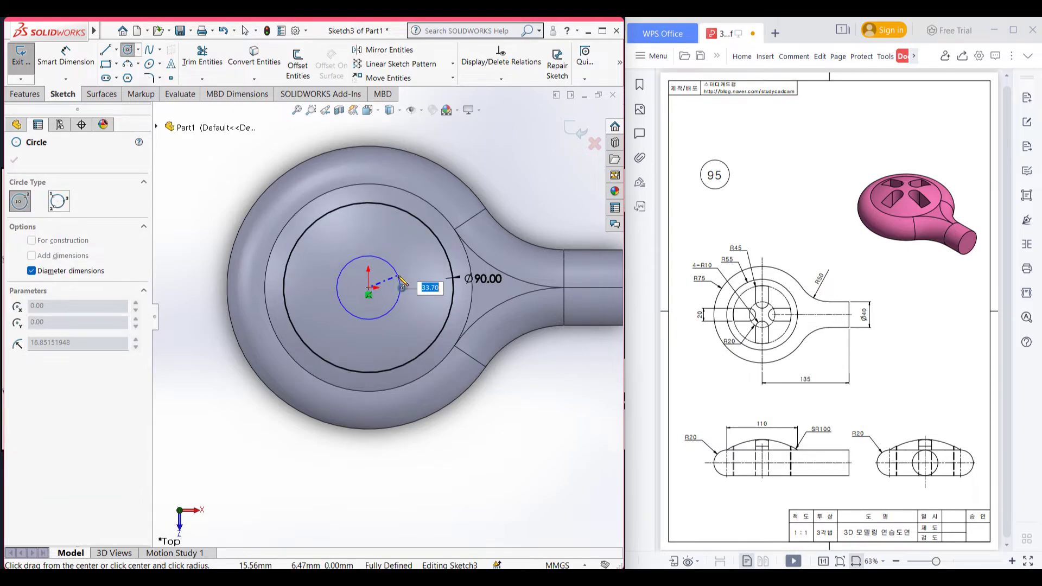
{"action": "type", "text": "20*2"}
{"action": "key", "text": "Return"}
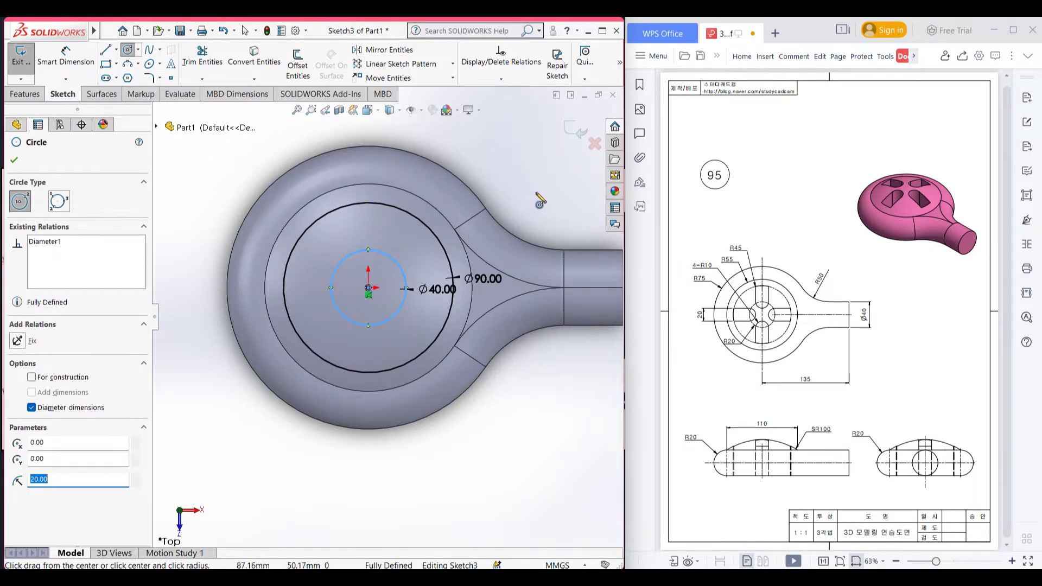
{"action": "right_click", "coordinate": [523, 185]}
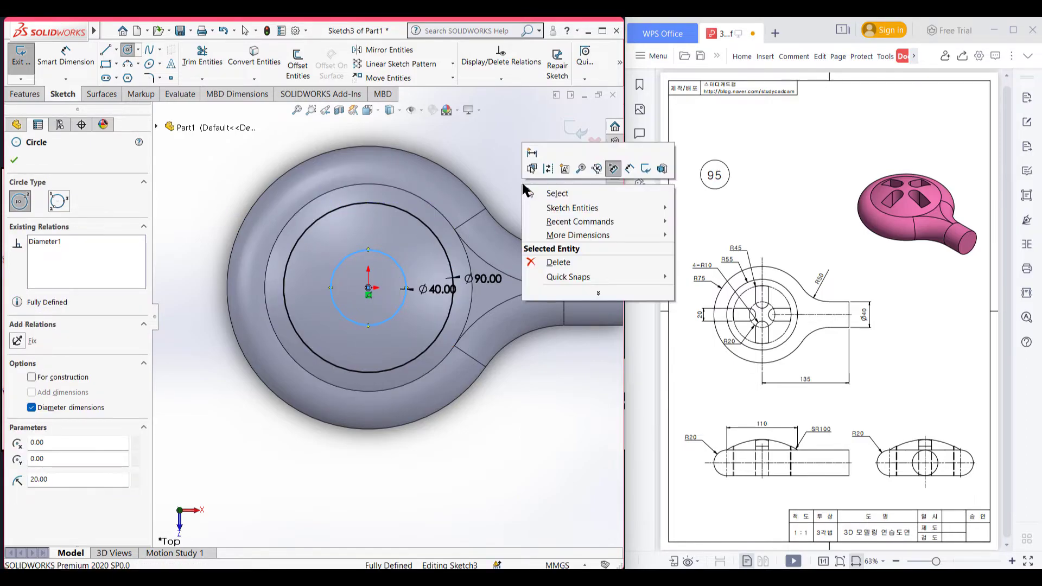
{"action": "left_click", "coordinate": [548, 168]}
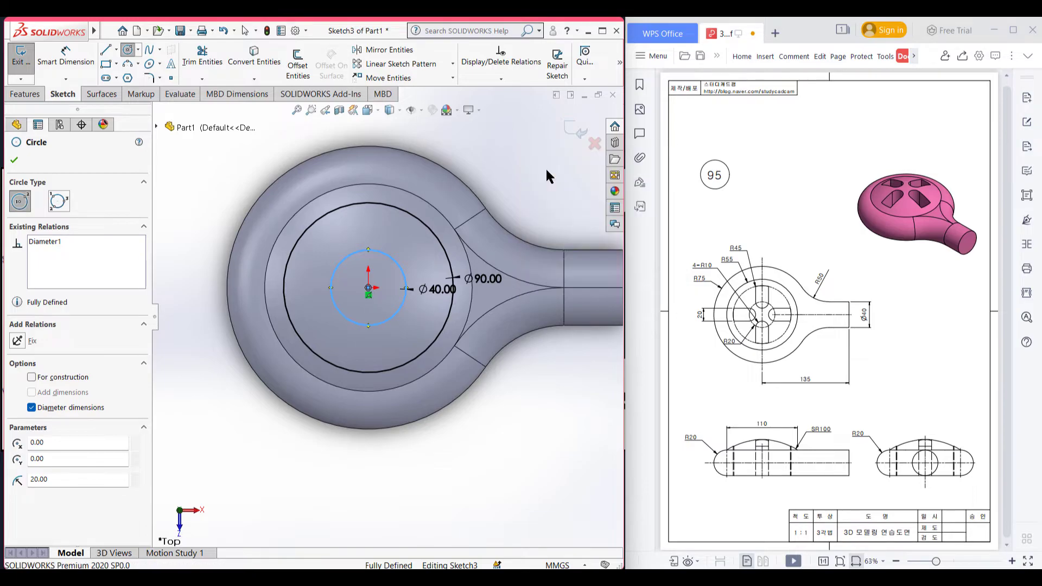
{"action": "key", "text": "Escape"}
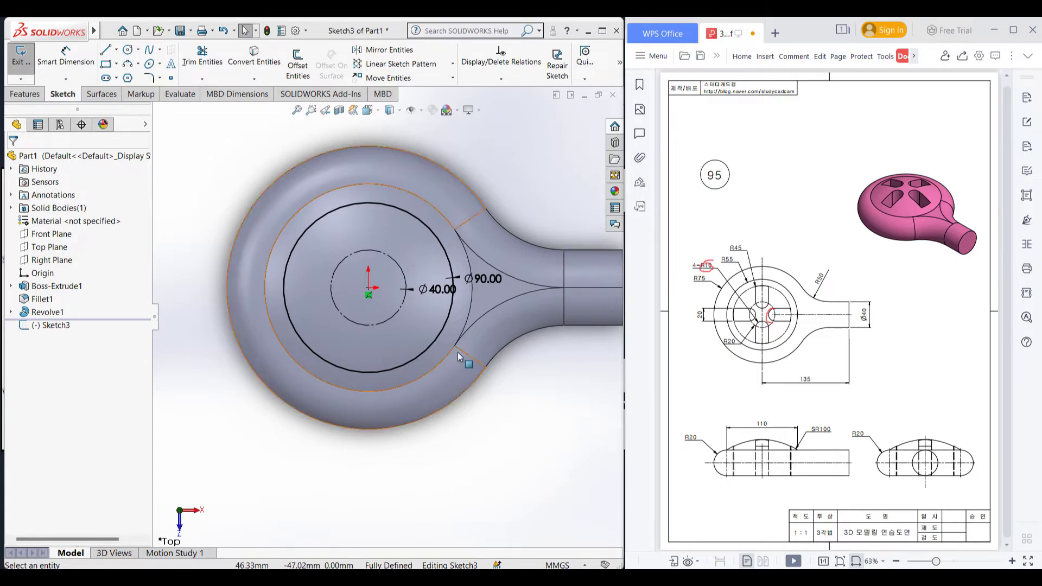
Step: Draw a Ø20 circle centred on the Ø40 construction circle's right quadrant, 20 mm from the origin
{"action": "left_click", "coordinate": [129, 50]}
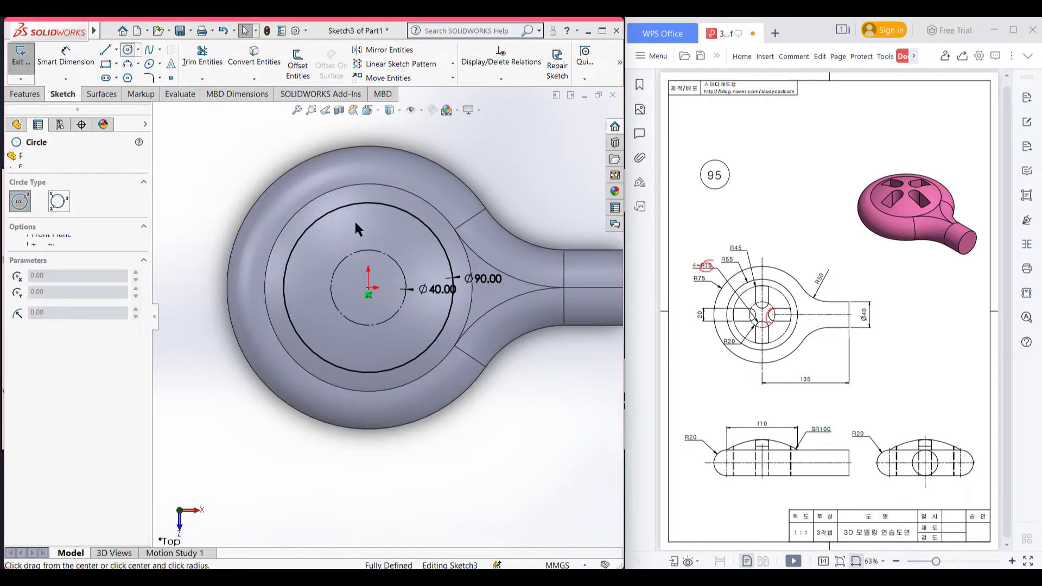
{"action": "scroll", "coordinate": [408, 292], "scroll_direction": "down", "scroll_amount": 2}
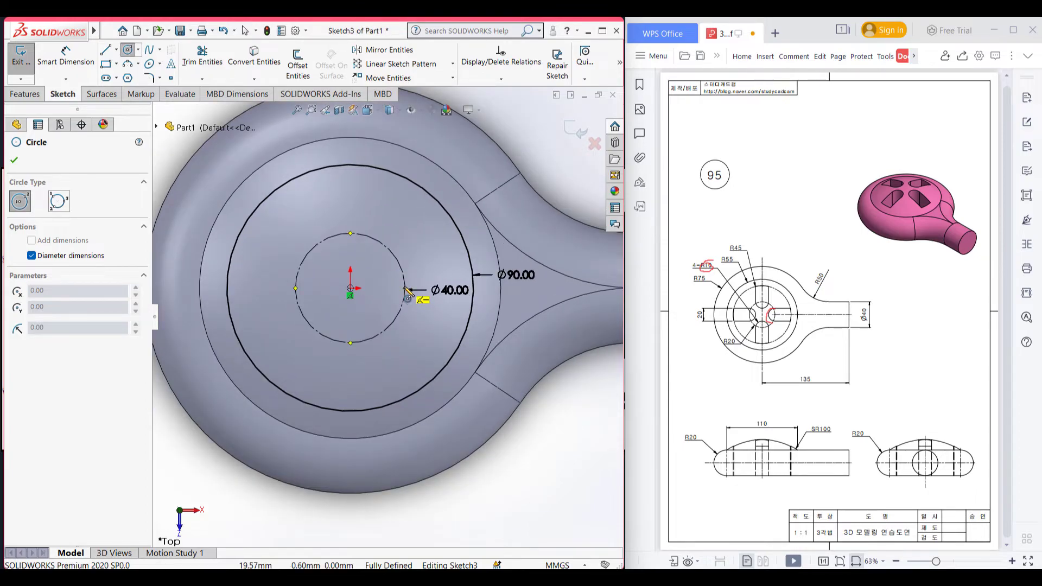
{"action": "scroll", "coordinate": [404, 288], "scroll_direction": "down", "scroll_amount": 2}
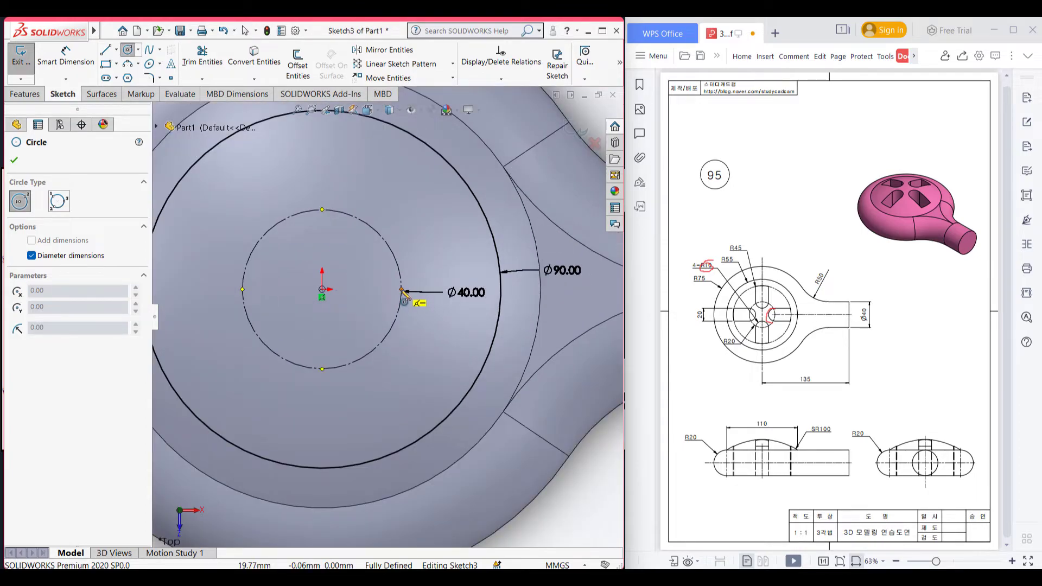
{"action": "left_click", "coordinate": [402, 289]}
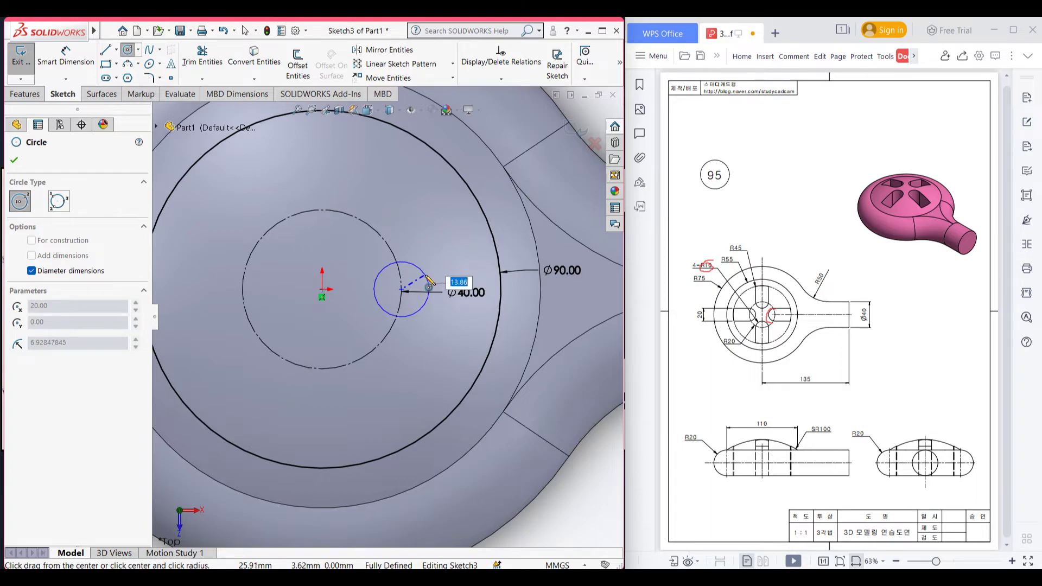
{"action": "type", "text": "10*2"}
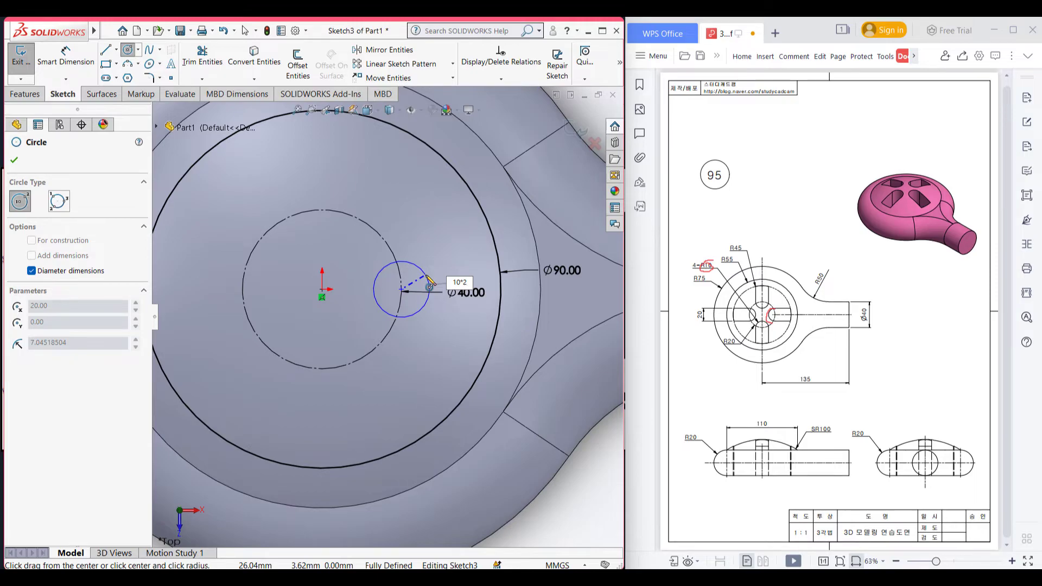
{"action": "key", "text": "Return"}
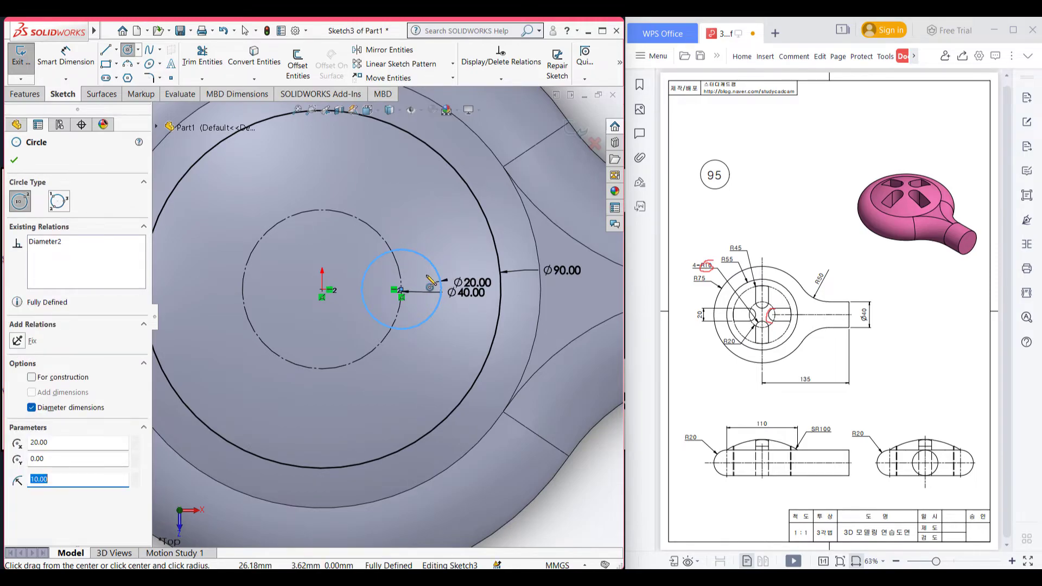
{"action": "scroll", "coordinate": [388, 309], "scroll_direction": "up", "scroll_amount": 1}
{"action": "key", "text": "Escape"}
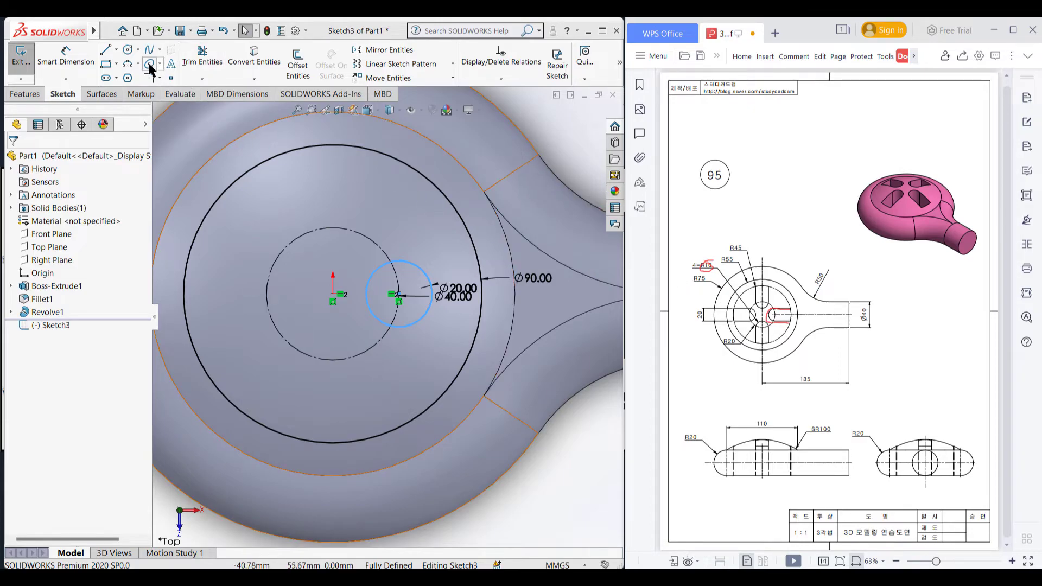
Step: Draw horizontal lines from the top and bottom of the Ø20 circle to the Ø90 circle
{"action": "left_click", "coordinate": [106, 50]}
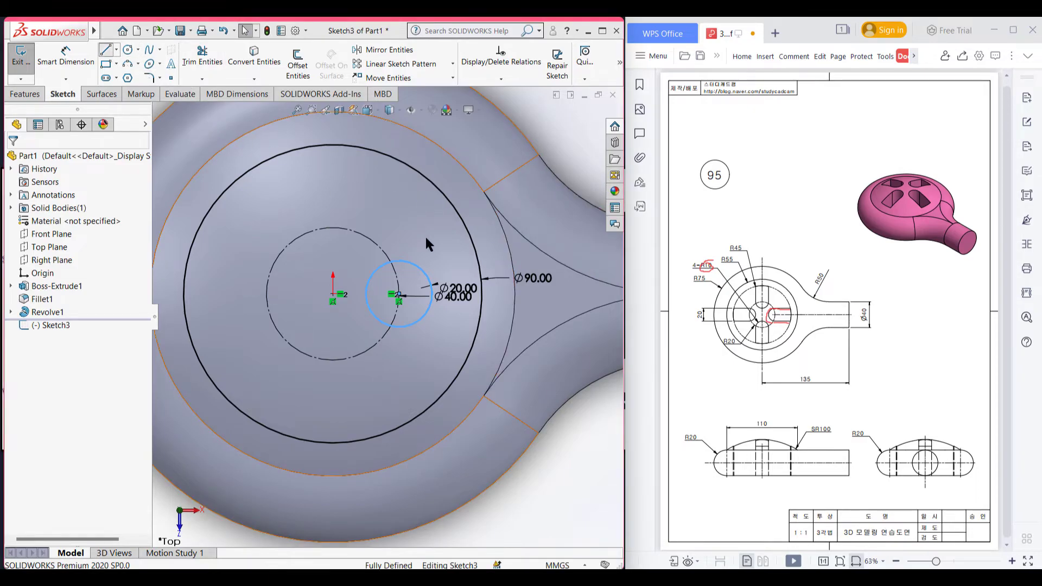
{"action": "left_click", "coordinate": [400, 261]}
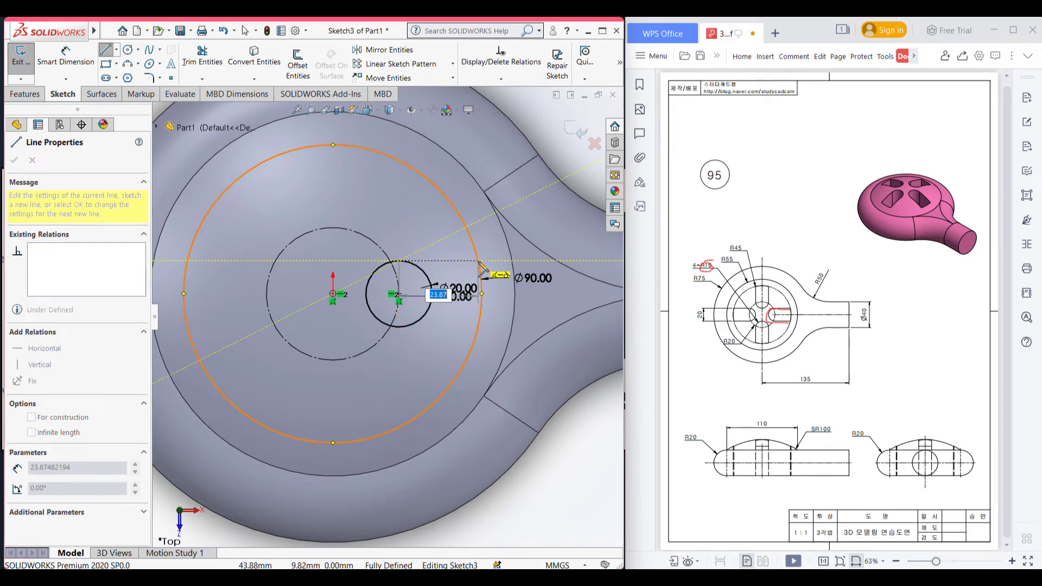
{"action": "left_click", "coordinate": [478, 261]}
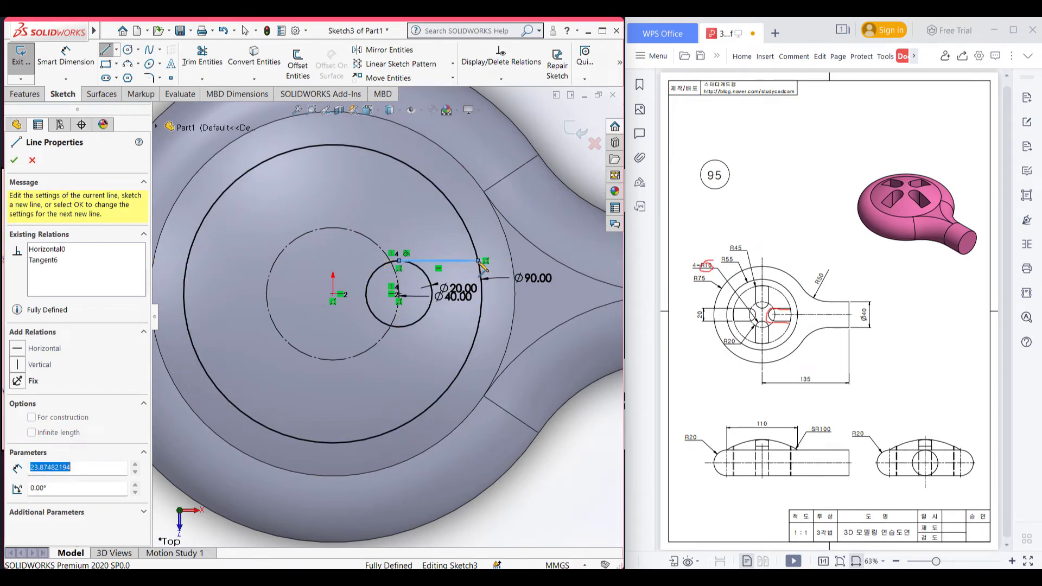
{"action": "key", "text": "Escape"}
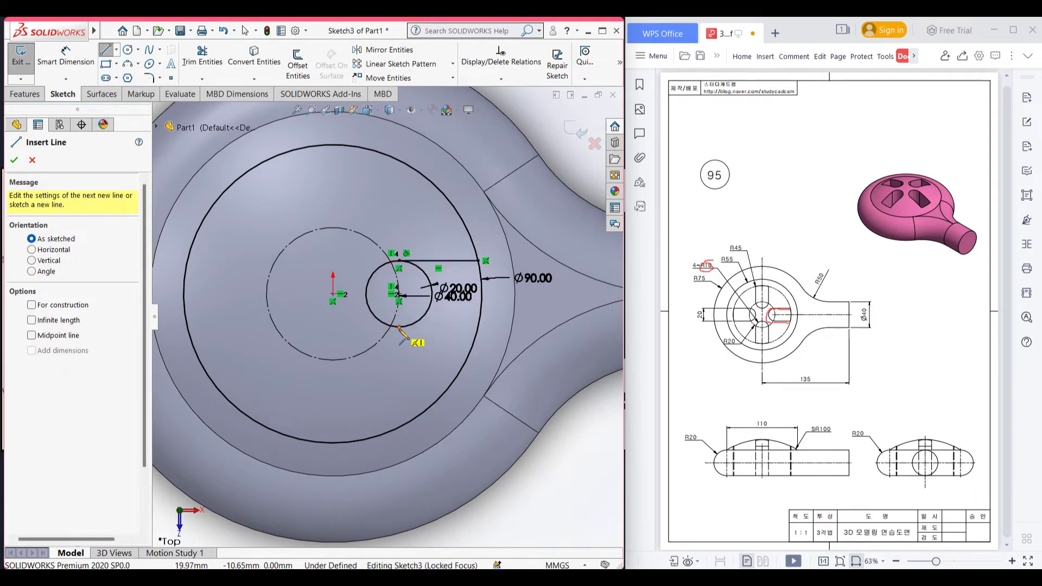
{"action": "key", "text": "Escape"}
{"action": "left_click", "coordinate": [399, 327]}
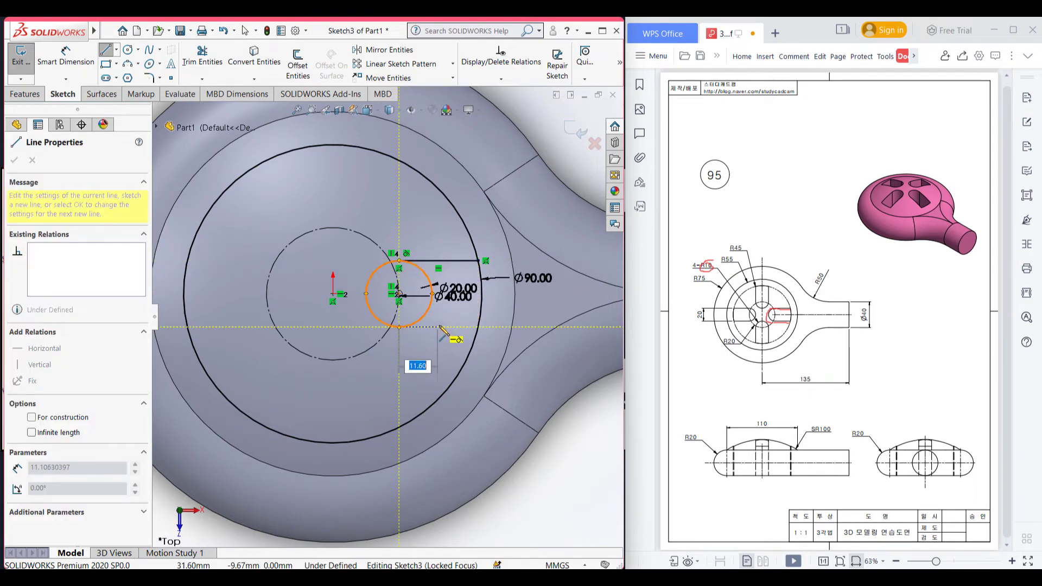
{"action": "left_click", "coordinate": [478, 327]}
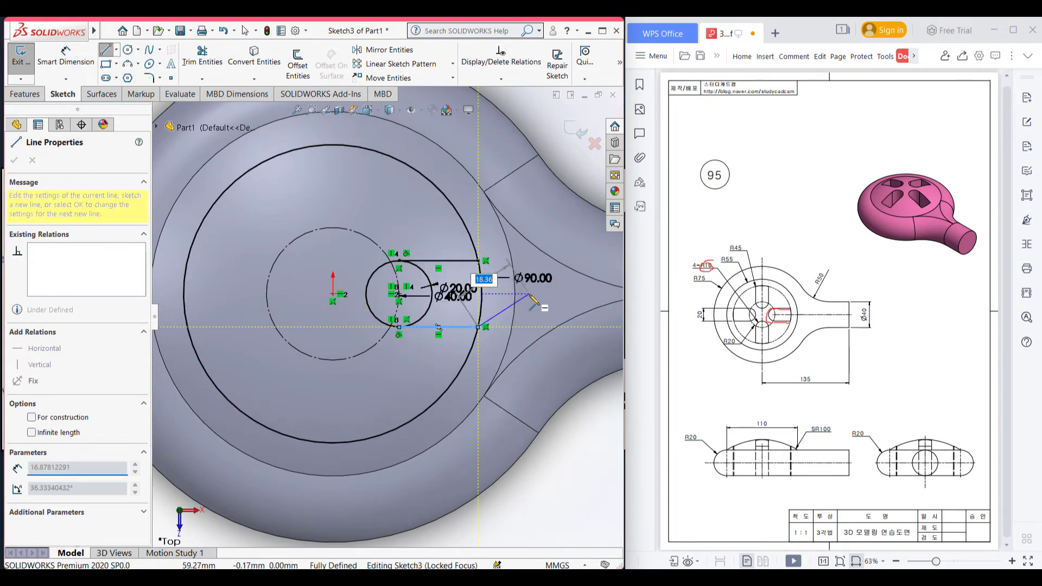
{"action": "key", "text": "Escape"}
Step: Trim away the leftover Ø90 and Ø40 circle portions, leaving a single slot outline
{"action": "right_click_drag", "start_coordinate": [538, 259], "coordinate": [496, 323]}
{"action": "left_click_drag", "start_coordinate": [483, 353], "coordinate": [447, 356]}
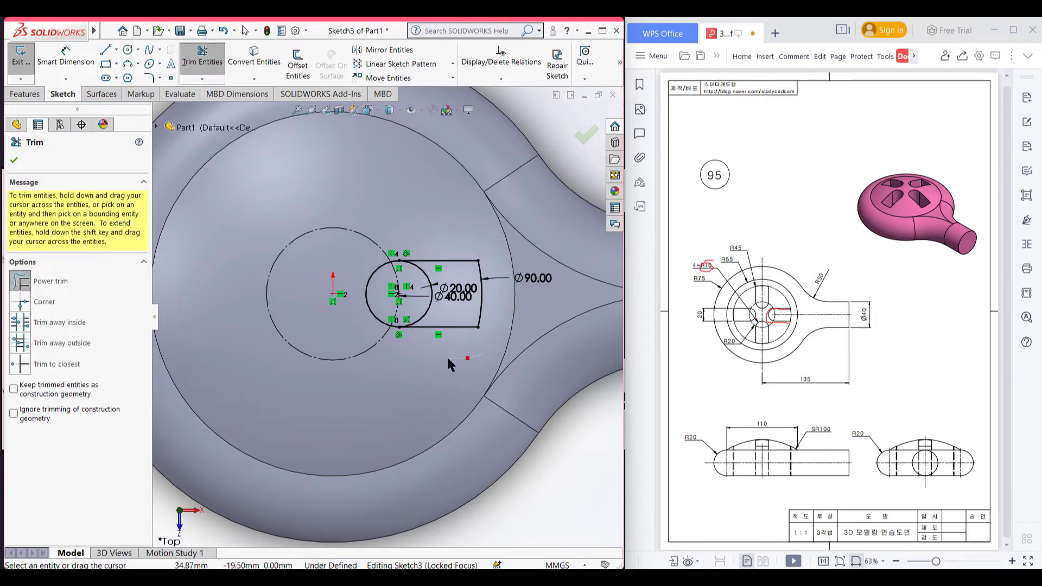
{"action": "scroll", "coordinate": [451, 270], "scroll_direction": "up", "scroll_amount": 2}
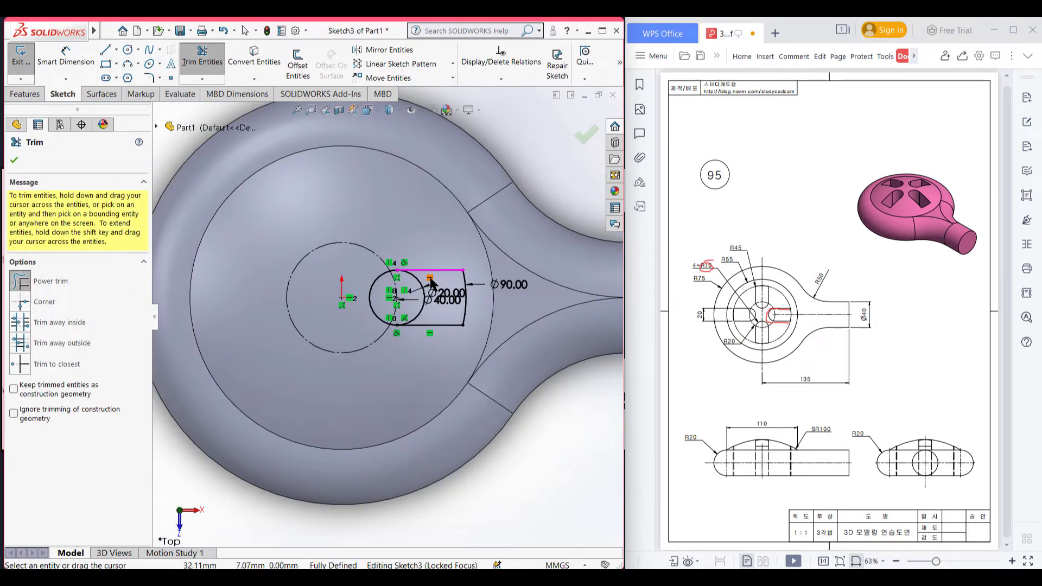
{"action": "scroll", "coordinate": [443, 270], "scroll_direction": "up", "scroll_amount": 2}
{"action": "left_click_drag", "start_coordinate": [420, 347], "coordinate": [395, 292]}
{"action": "scroll", "coordinate": [396, 294], "scroll_direction": "up", "scroll_amount": 3}
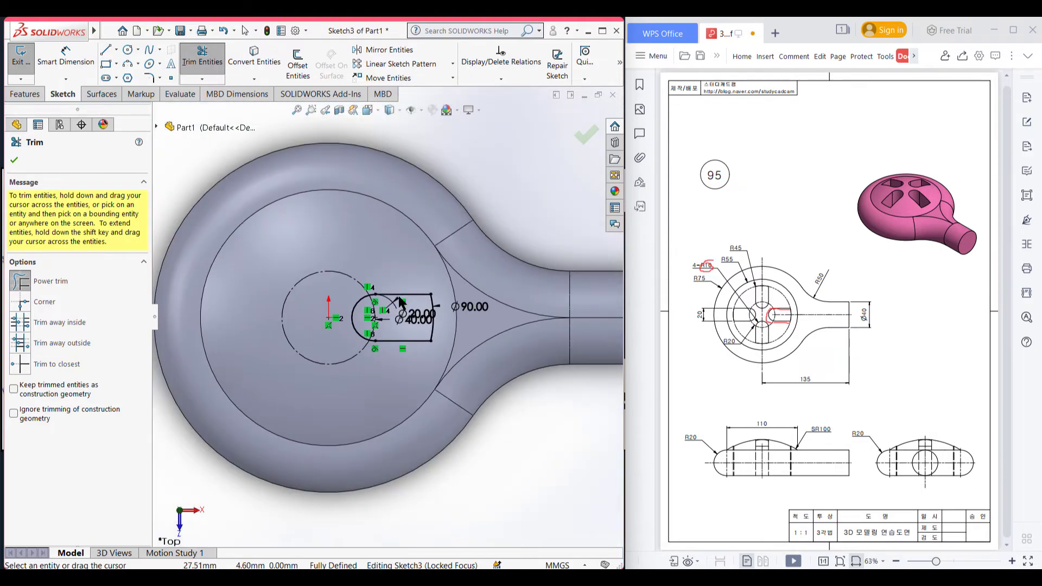
{"action": "left_click", "coordinate": [14, 161]}
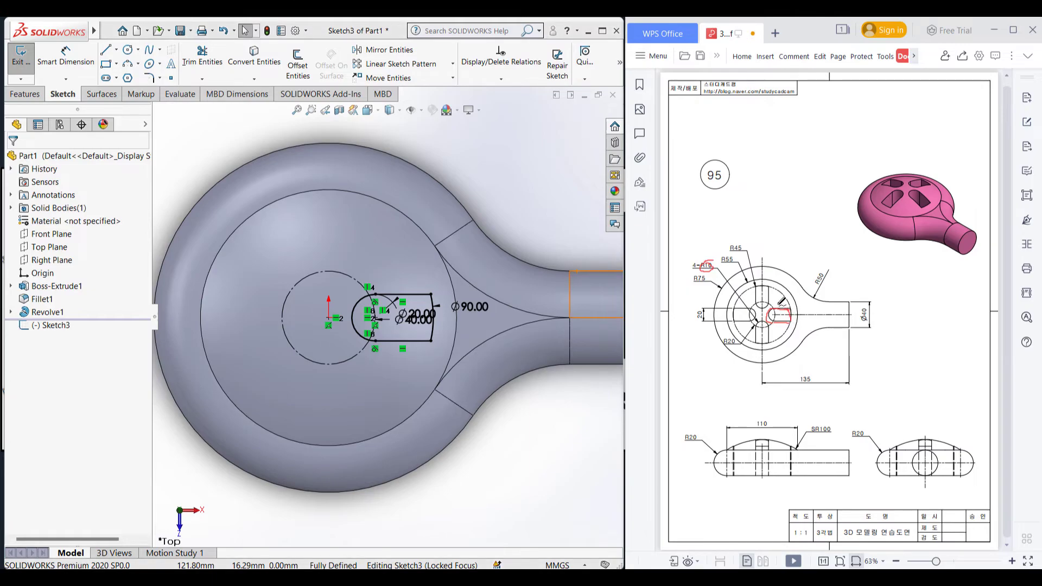
{"action": "mouse_move", "coordinate": [765, 281]}
{"action": "left_mouse_down"}
{"action": "mouse_move", "coordinate": [745, 296]}
{"action": "mouse_move", "coordinate": [779, 298]}
{"action": "mouse_move", "coordinate": [730, 305]}
{"action": "mouse_move", "coordinate": [749, 328]}
{"action": "mouse_move", "coordinate": [722, 313]}
{"action": "mouse_move", "coordinate": [757, 316]}
{"action": "left_mouse_up"}
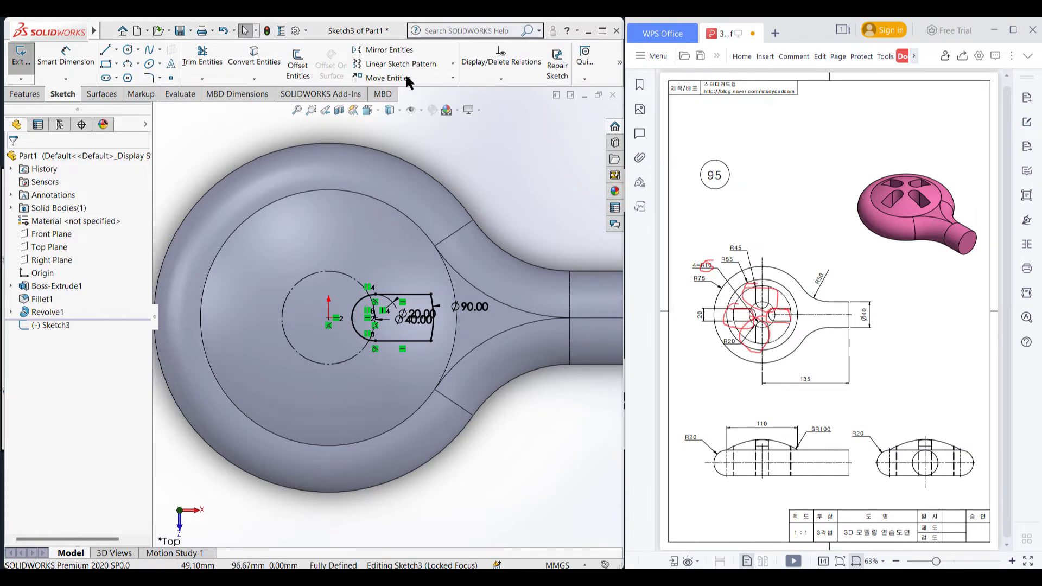
Step: Circular-pattern the slot outline into 4 instances over 360°, then view in isometric
{"action": "left_click", "coordinate": [452, 62]}
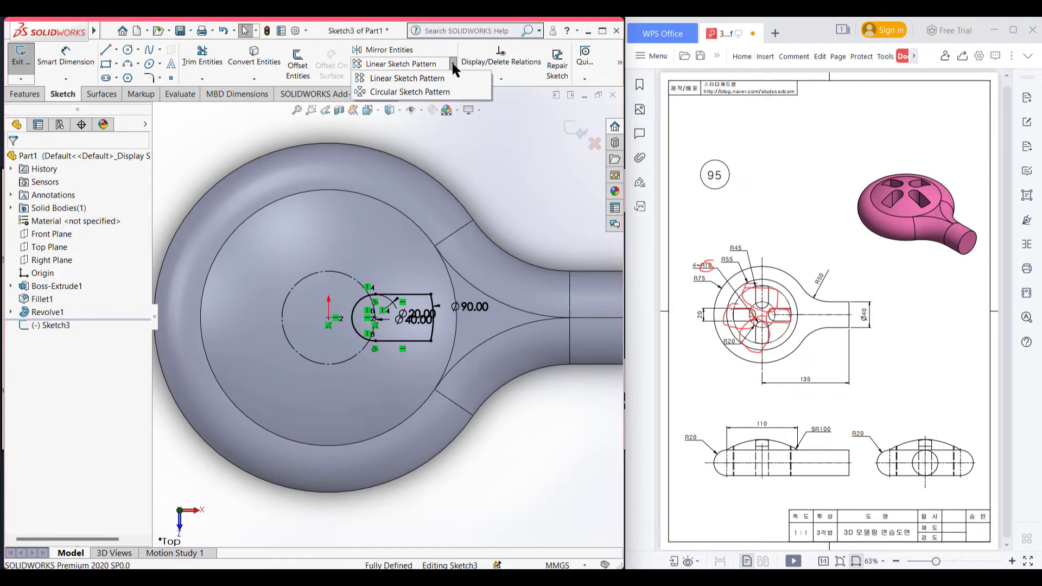
{"action": "left_click", "coordinate": [441, 93]}
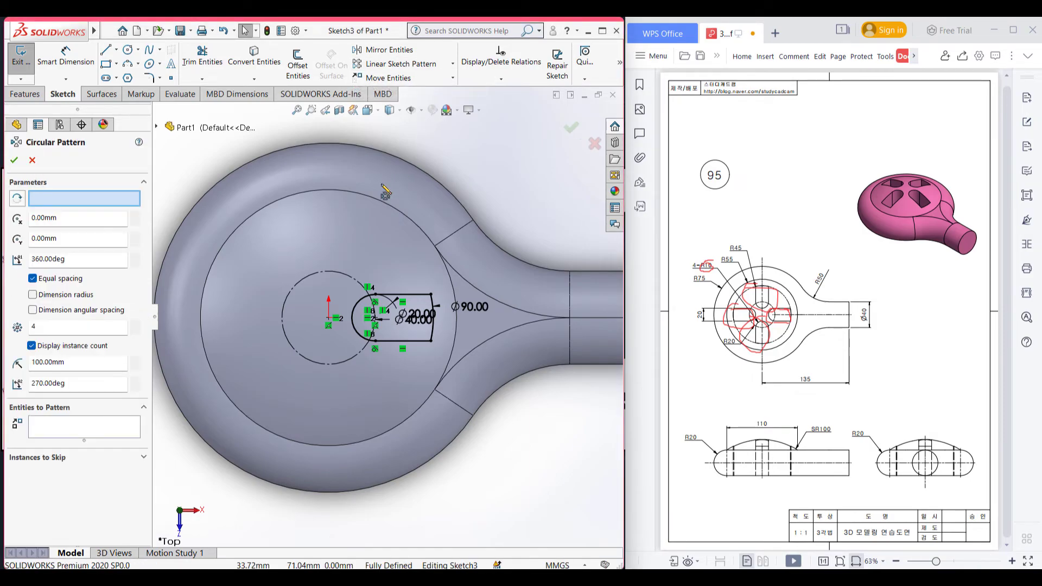
{"action": "left_click", "coordinate": [408, 325]}
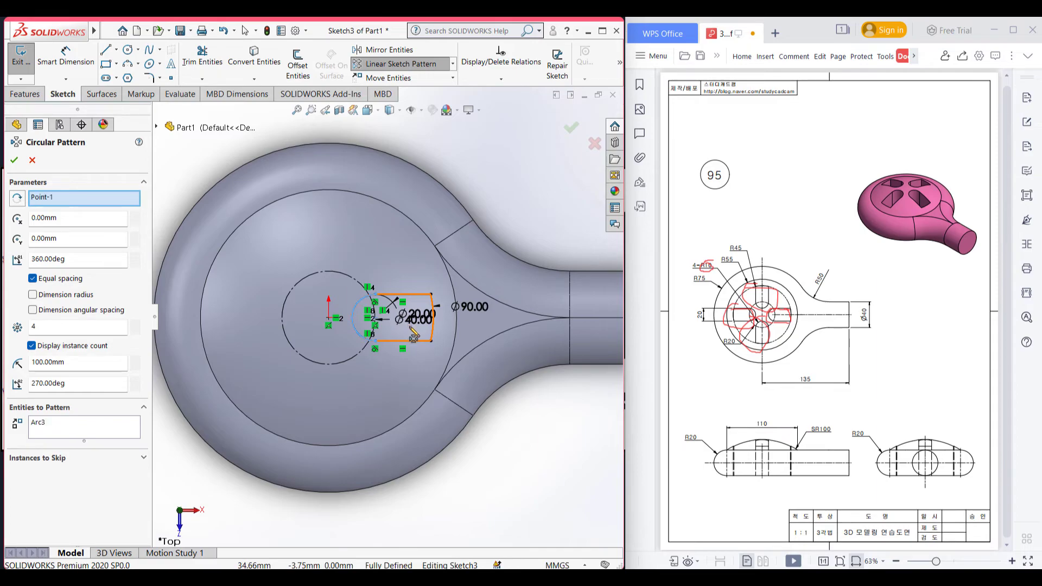
{"action": "double_click", "coordinate": [53, 327]}
{"action": "left_click", "coordinate": [14, 160]}
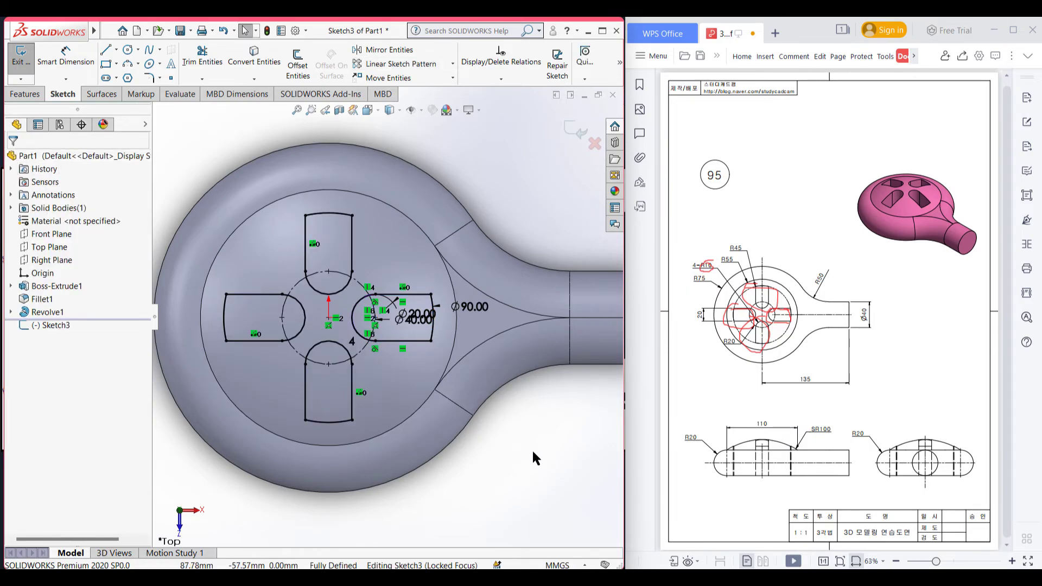
{"action": "key", "text": "ctrl+7"}
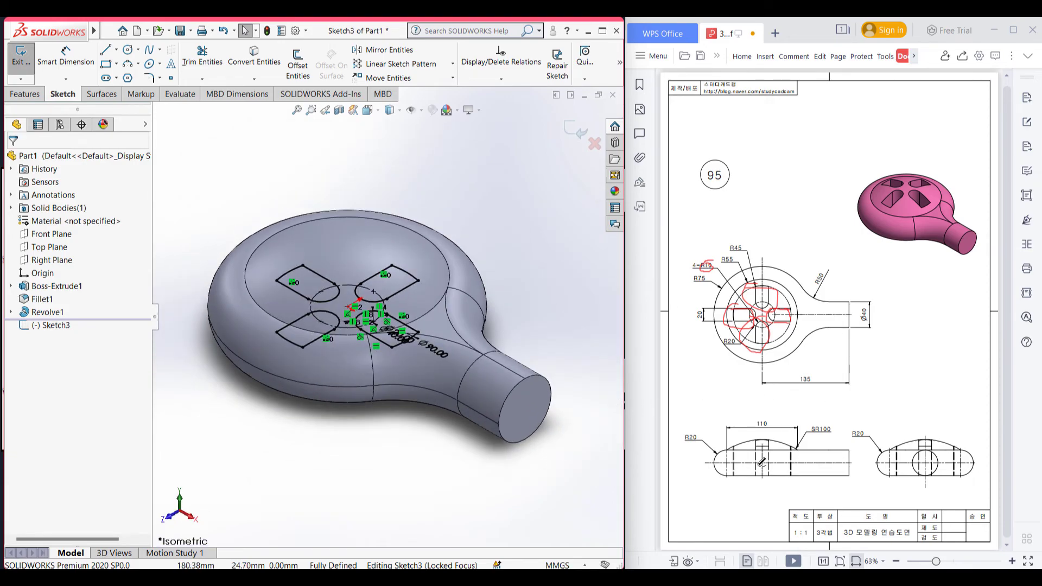
Step: Extrude-cut the four slot outlines Through All in both directions
{"action": "left_click_drag", "start_coordinate": [758, 441], "coordinate": [766, 482]}
{"action": "key", "text": "ctrl+z"}
{"action": "key", "text": "ctrl+z"}
{"action": "key", "text": "ctrl+z"}
{"action": "key", "text": "ctrl+z"}
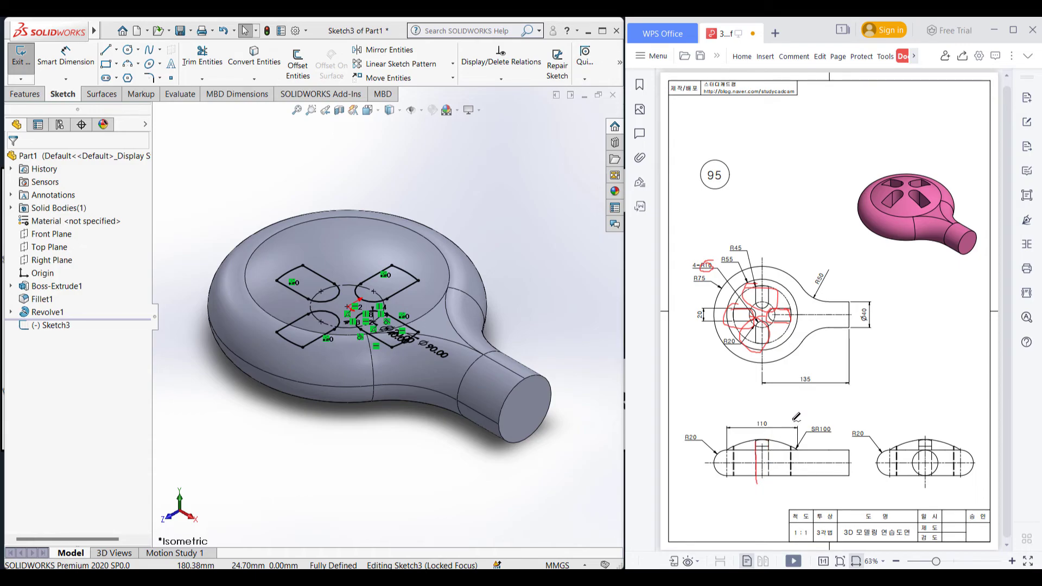
{"action": "left_click", "coordinate": [27, 91]}
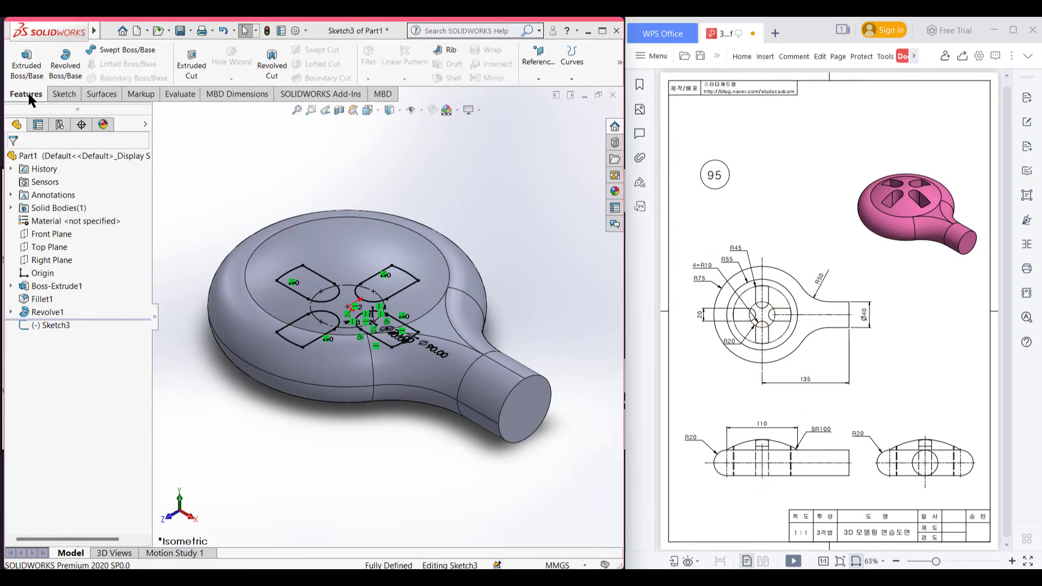
{"action": "left_click", "coordinate": [193, 65]}
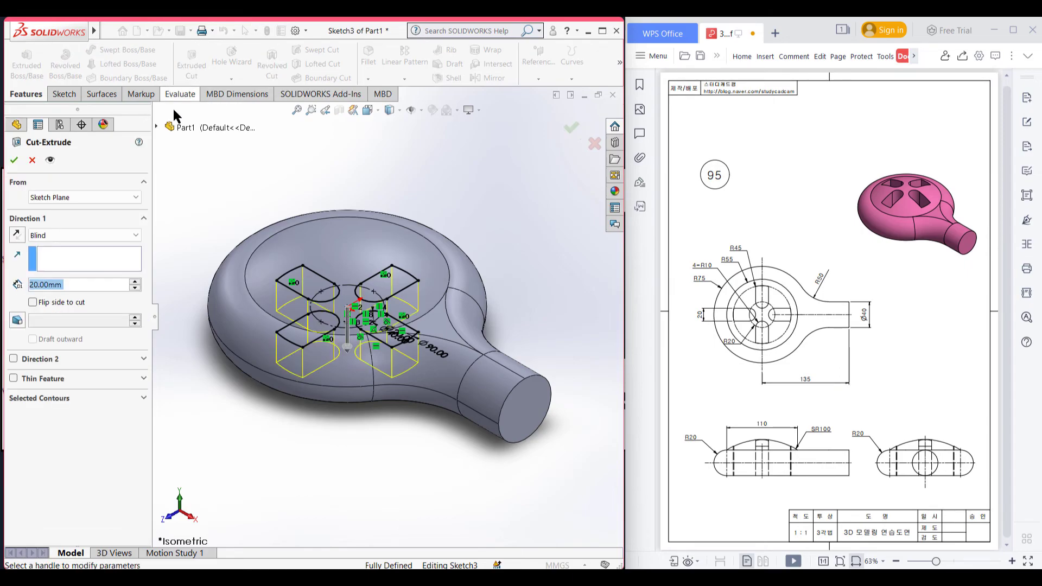
{"action": "left_click", "coordinate": [73, 234]}
{"action": "left_click", "coordinate": [78, 266]}
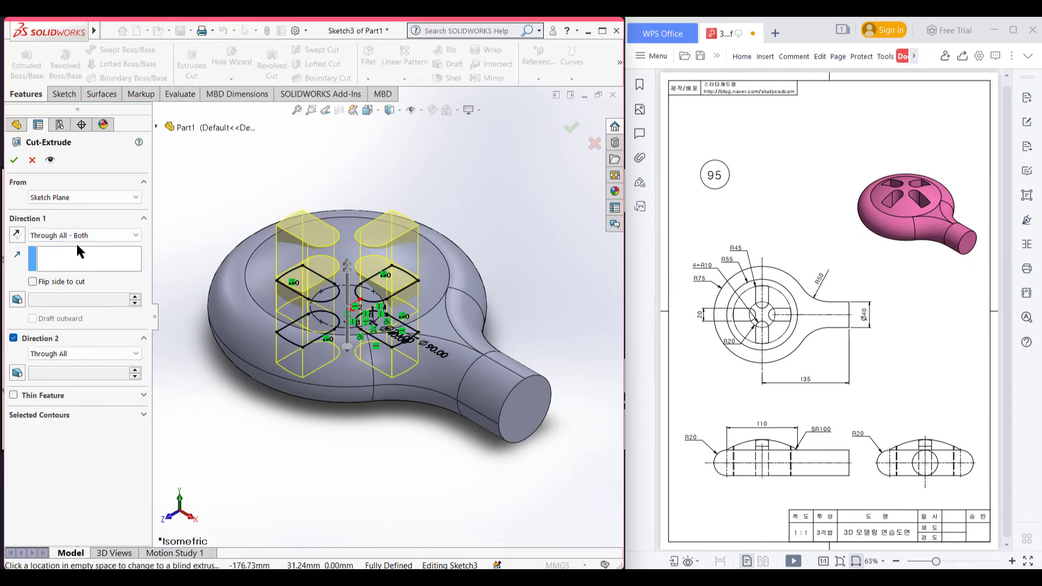
{"action": "left_click", "coordinate": [15, 160]}
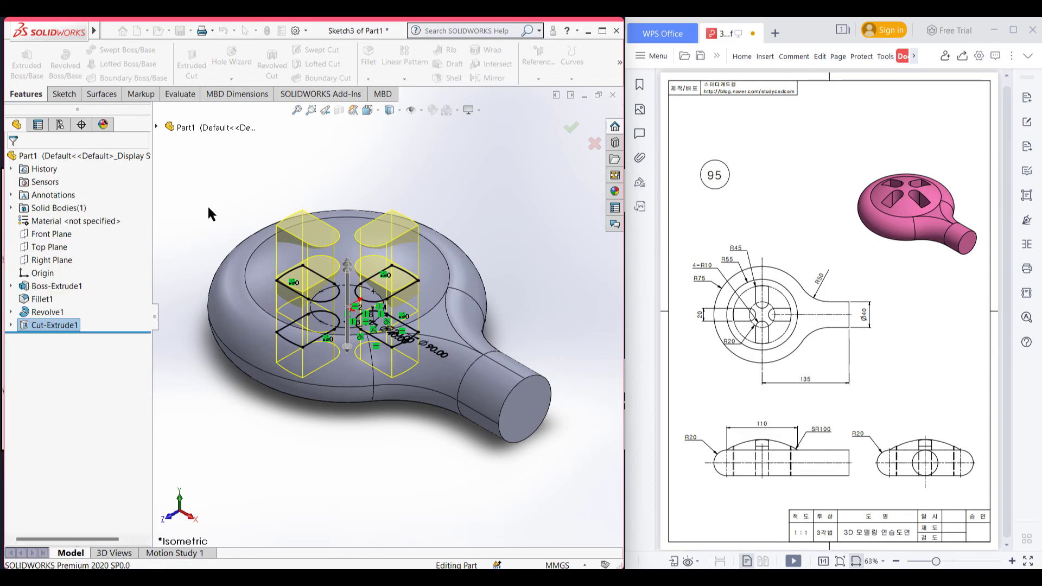